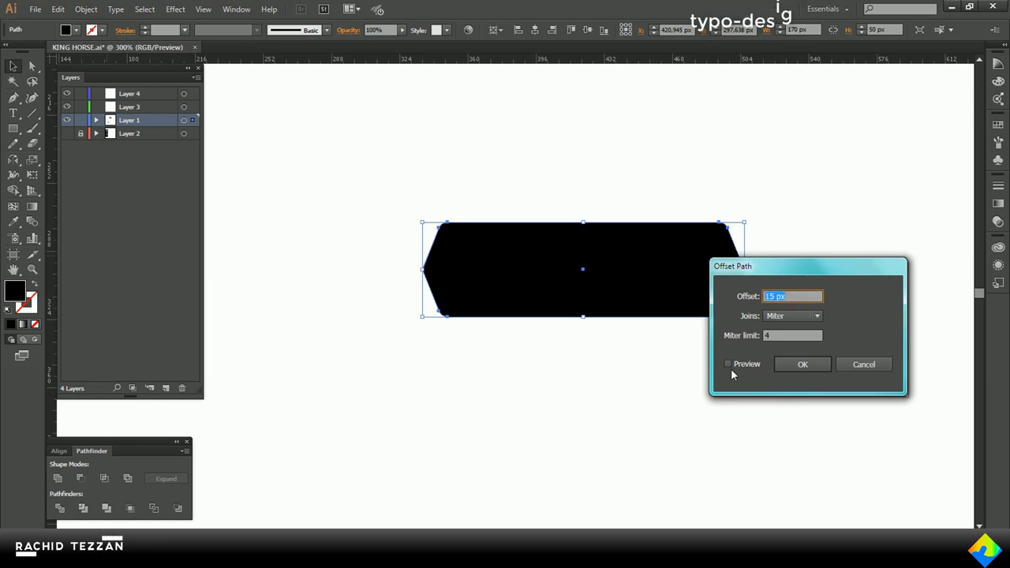
- Offset the black elongated hexagon's path by -15 px and subtract the inner copy to make a hollow frame
left_click(728, 366)
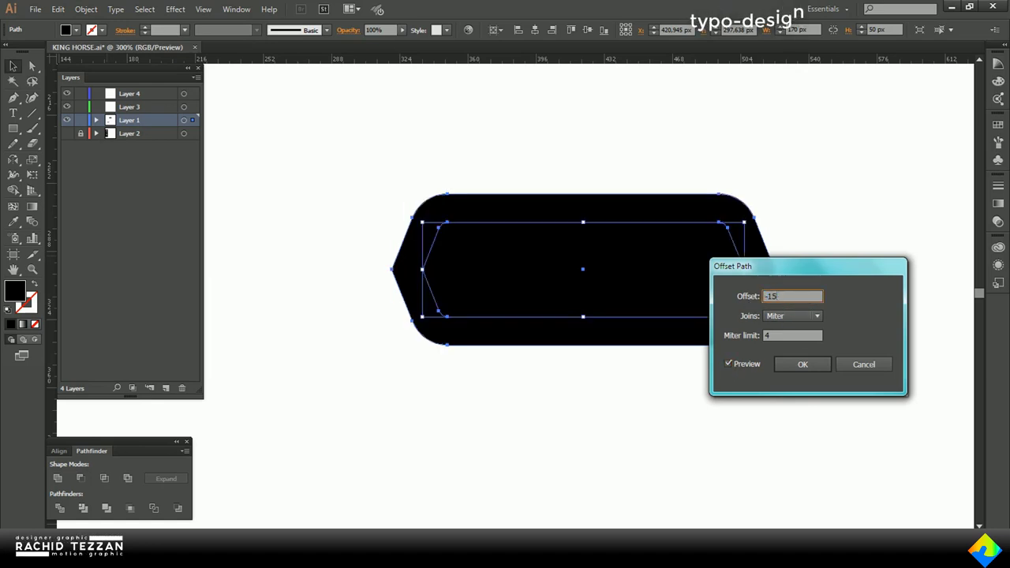
left_click(821, 365)
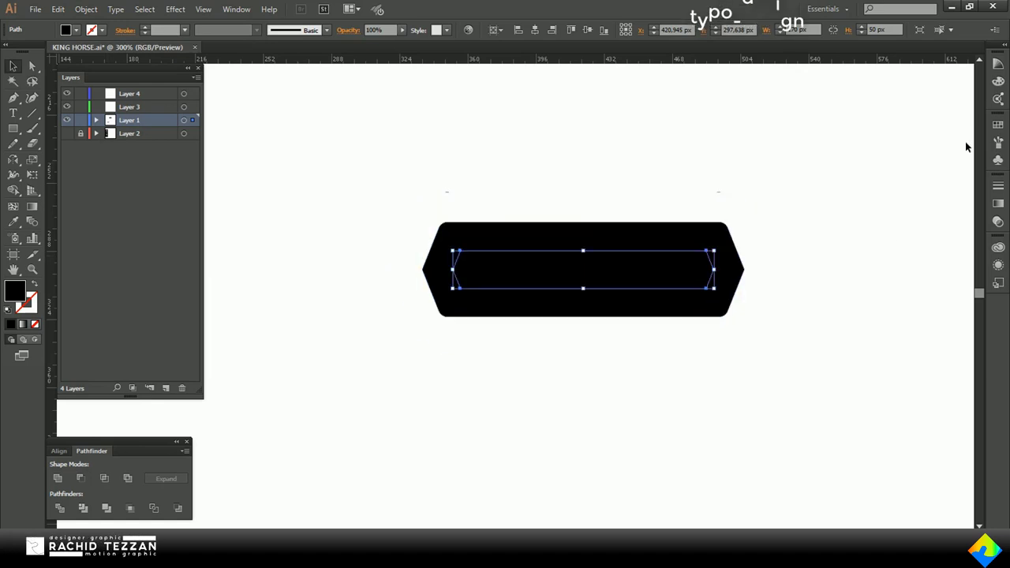
left_click_drag(822, 198, 674, 344)
left_click(80, 479)
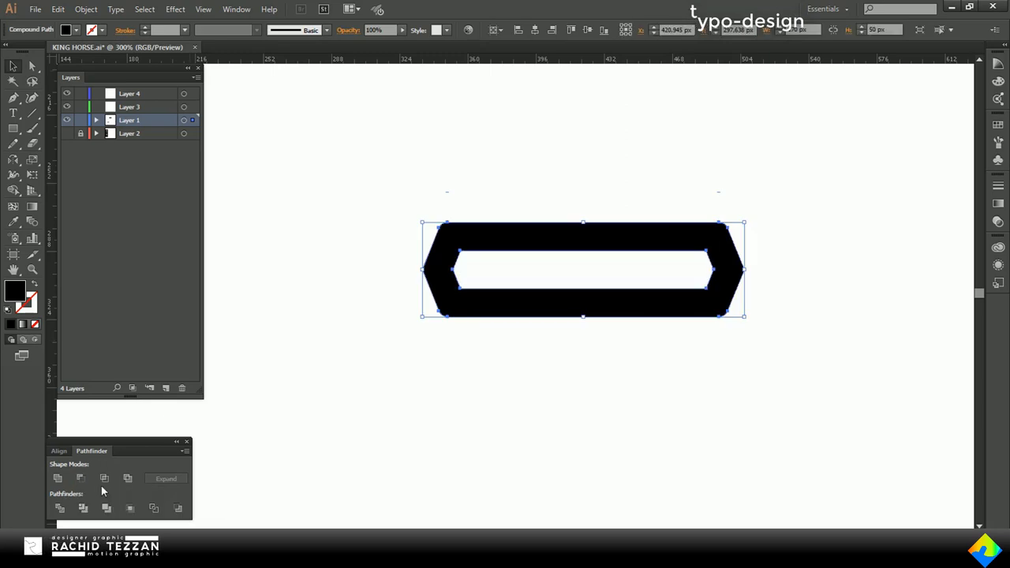
left_click(376, 434)
- Select the four corner anchors of the frame's inner cutout and round them with an increased corner radius
left_click(33, 68)
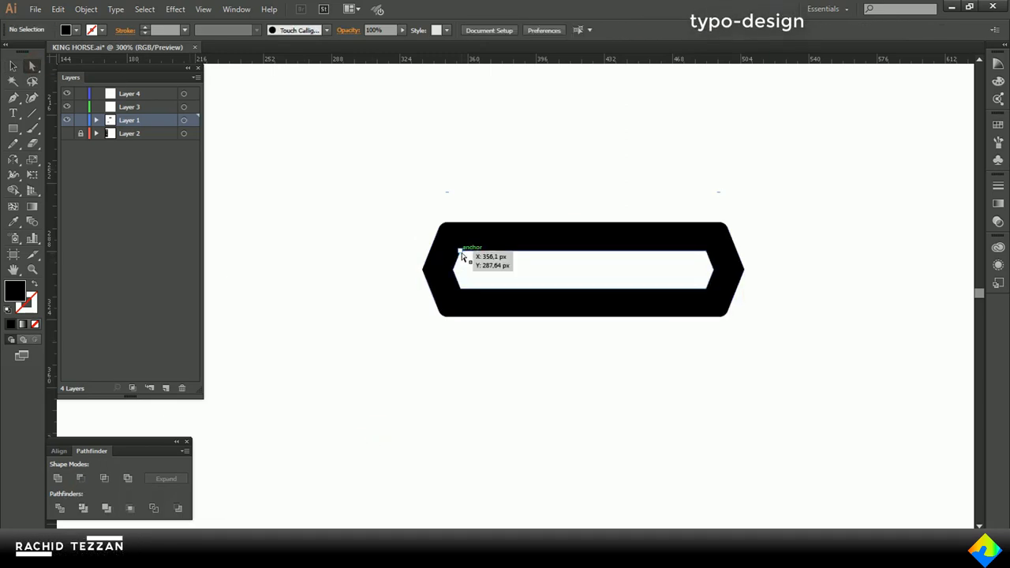
left_click(461, 254)
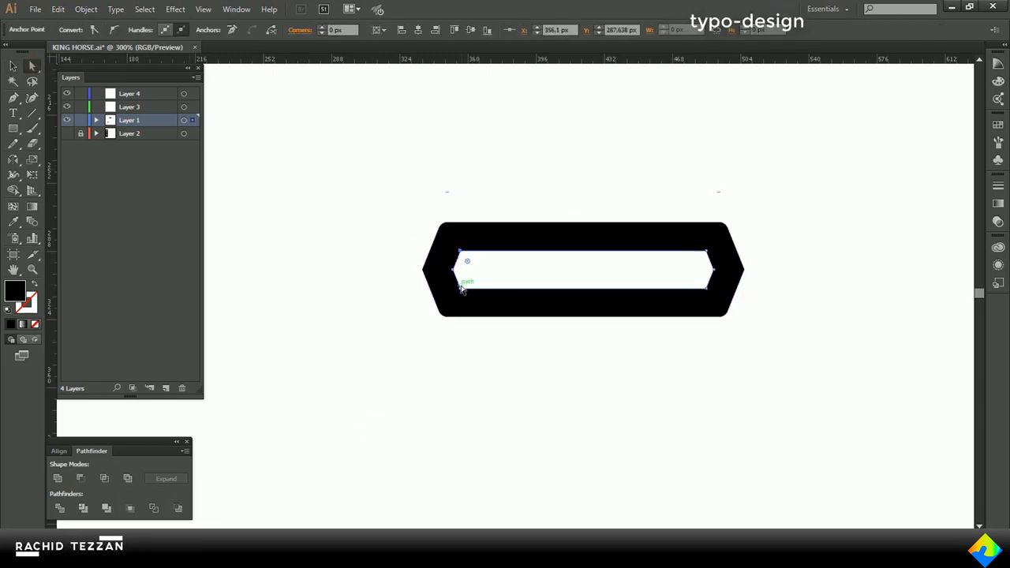
left_click(706, 252)
left_click(706, 288)
left_click(554, 278)
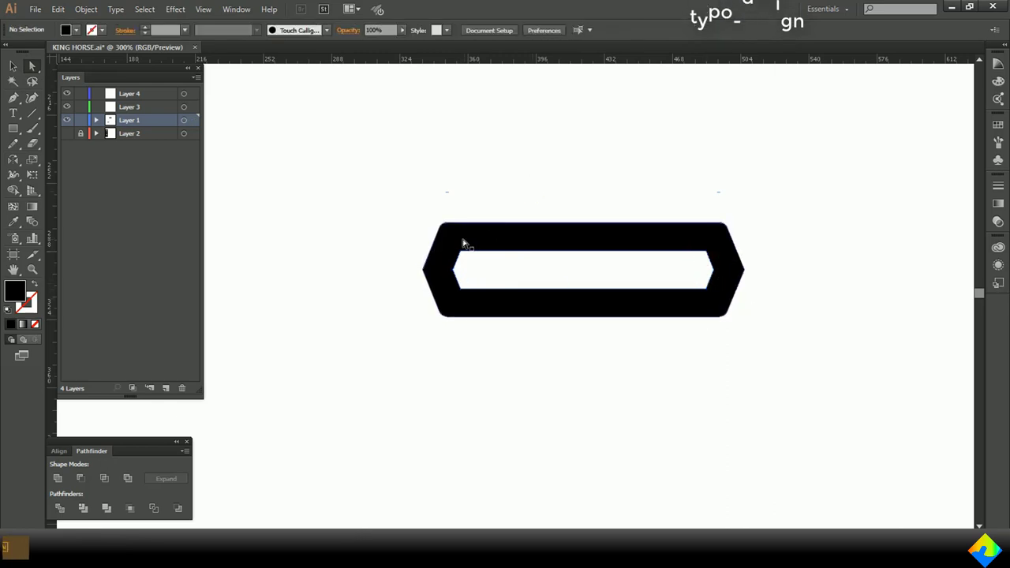
left_click_drag(456, 212, 708, 361)
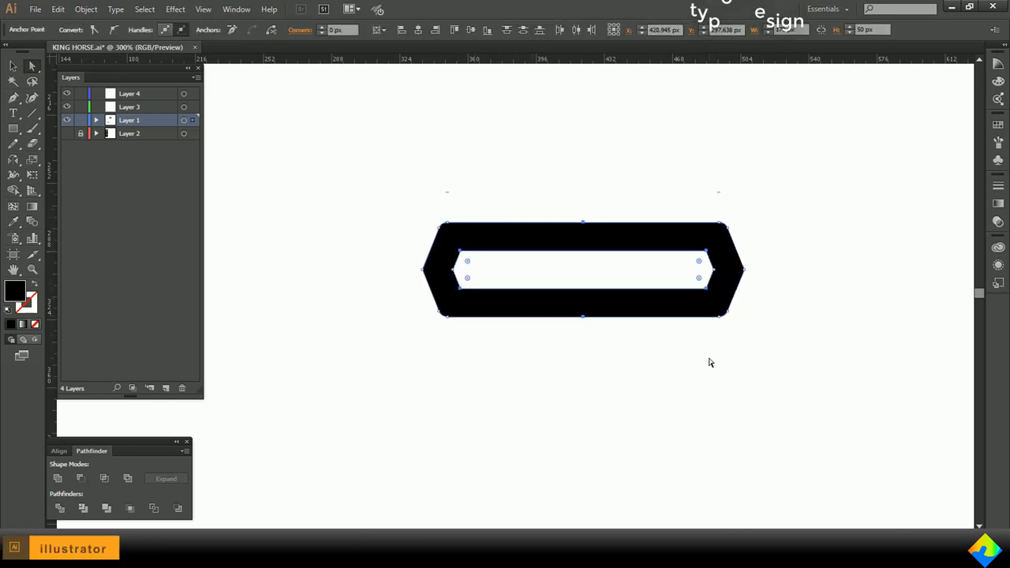
left_click(322, 27)
left_click(322, 27)
left_click(322, 27)
left_click(322, 27)
left_click(322, 27)
left_click(340, 169)
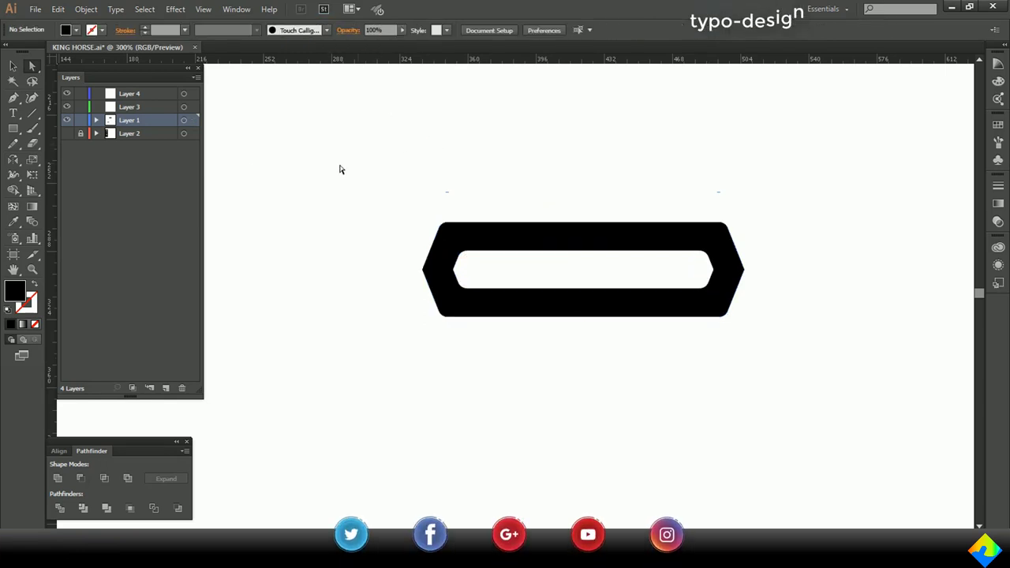
- Duplicate the hollow frame in place and rotate the copy 90 degrees so the two frames form a cross
left_click_drag(558, 174, 630, 366)
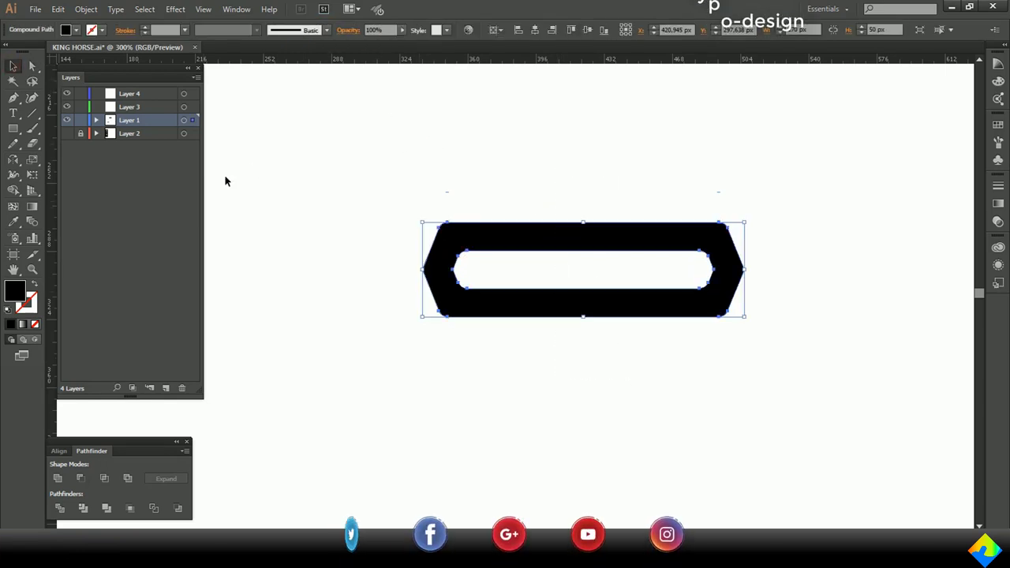
left_click(60, 10)
left_click(86, 71)
left_click(57, 8)
left_click(86, 97)
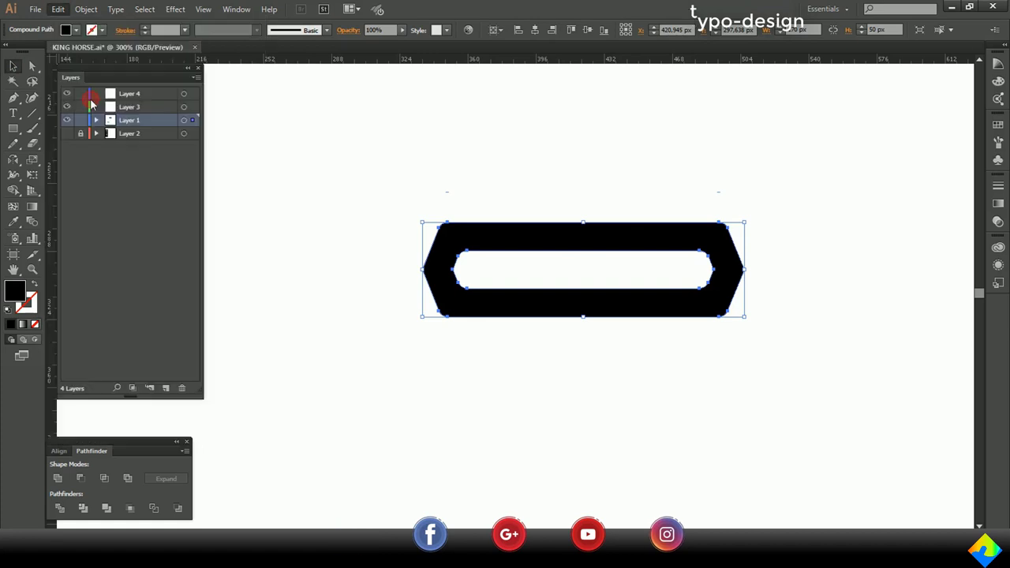
left_click_drag(748, 219, 548, 175)
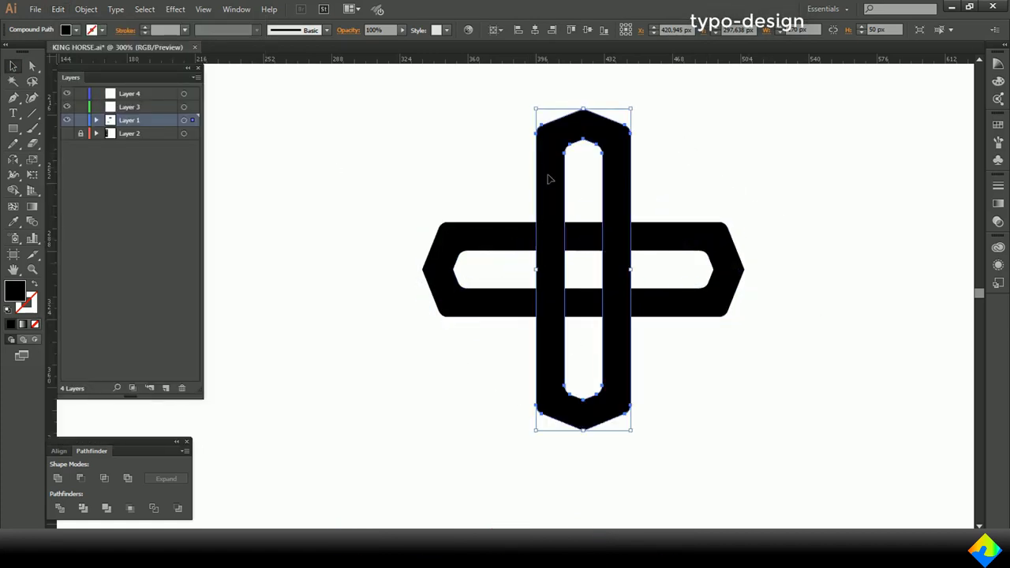
left_click(760, 199)
left_click_drag(487, 131, 644, 334)
left_click(748, 234)
- Create a 100 x 100 px square and centre it horizontally and vertically over the cross
left_click(13, 128)
scroll(426, 221, "down", 1)
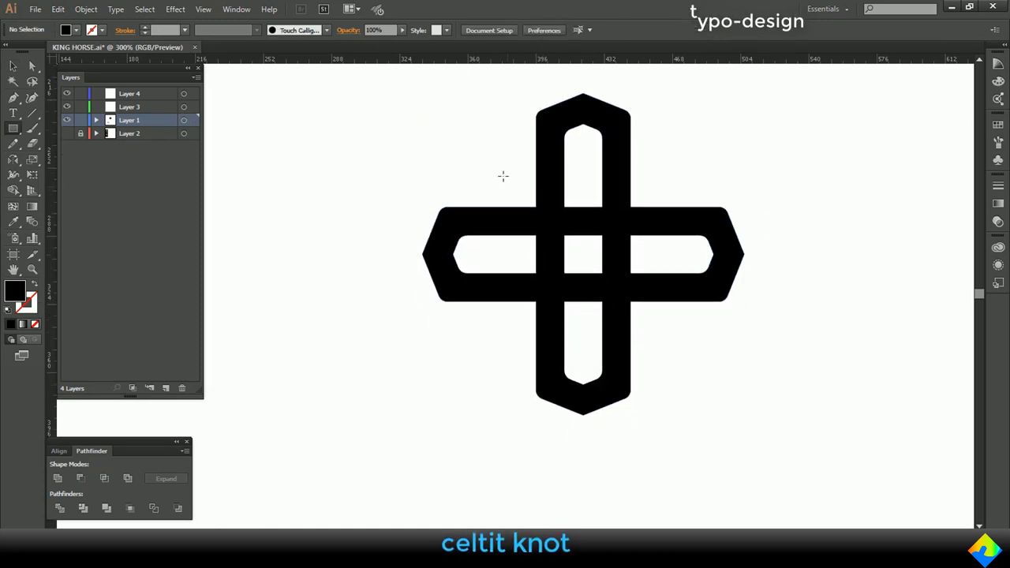
left_click(503, 173)
type("100")
key("Tab")
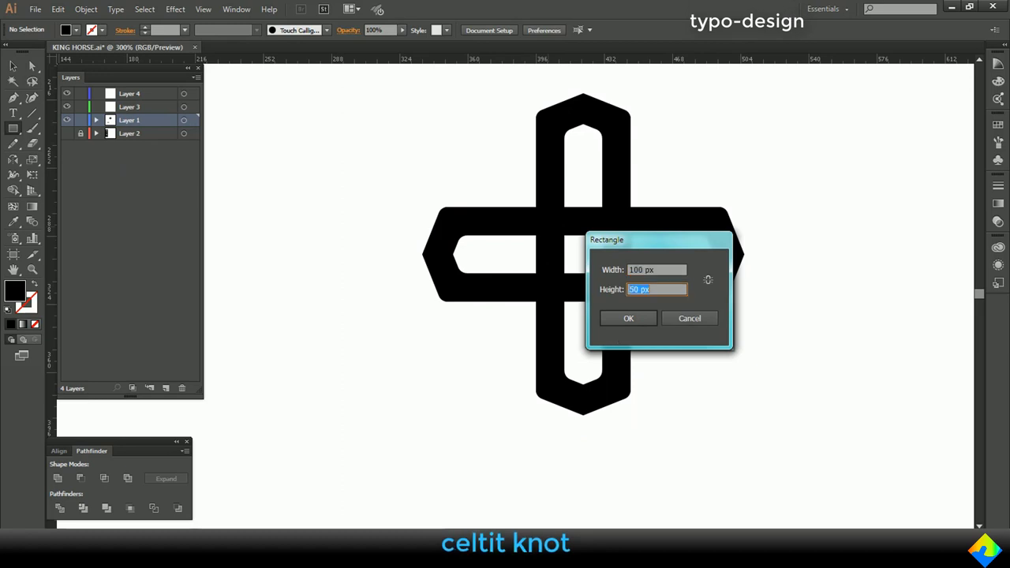
type("100")
left_click(628, 318)
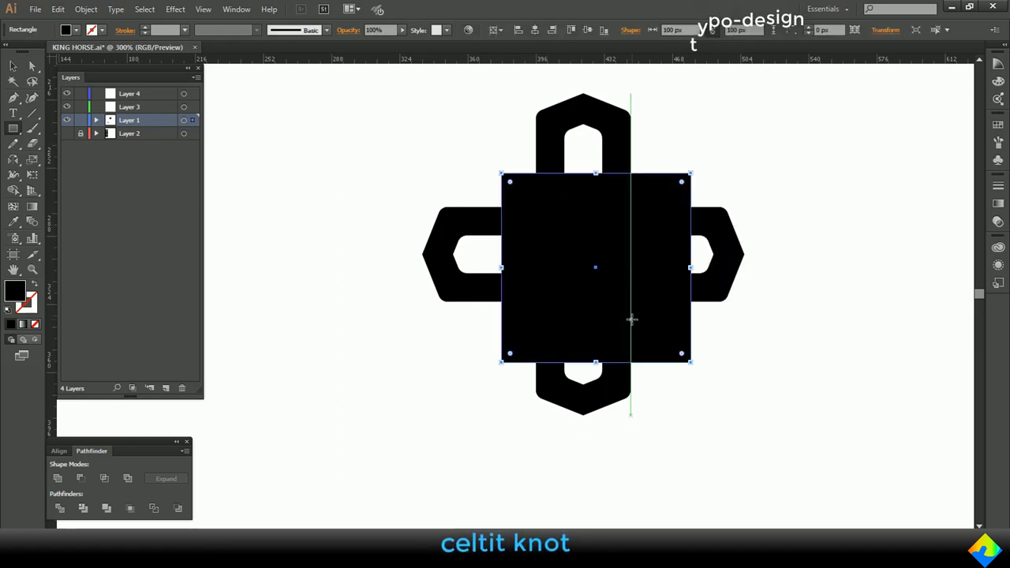
left_click(534, 29)
left_click(587, 30)
- Fill the square with orange, the vertical frame with light blue and the horizontal frame with lavender
left_click(997, 124)
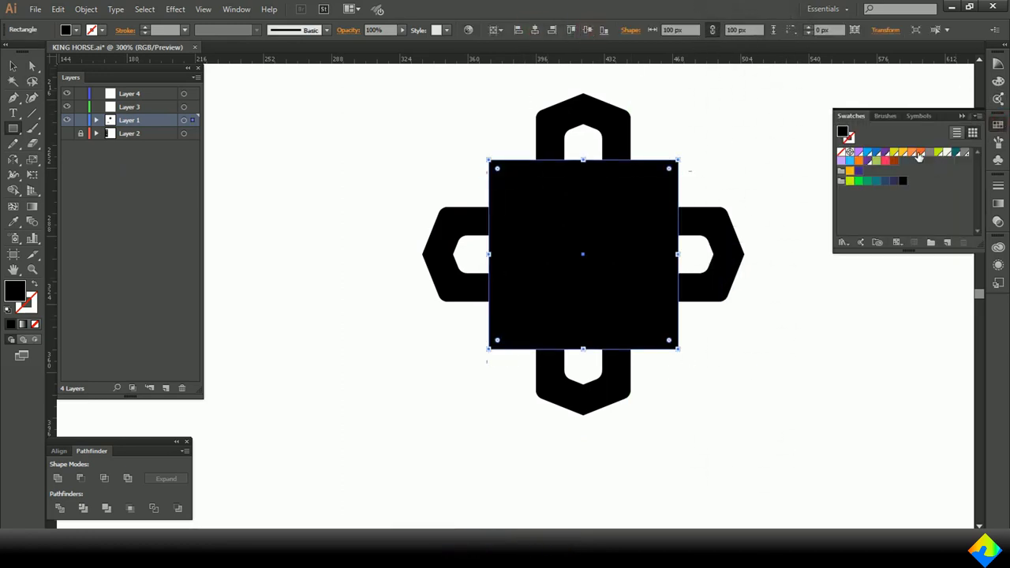
left_click(915, 152)
left_click(11, 68)
left_click(583, 126)
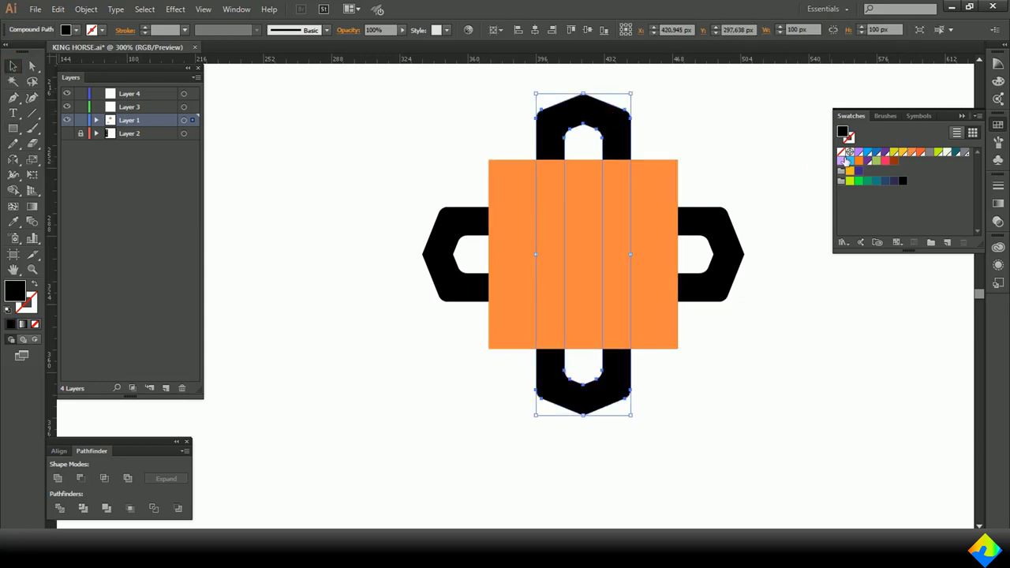
left_click(850, 160)
left_click(735, 213)
left_click(841, 160)
left_click(521, 225)
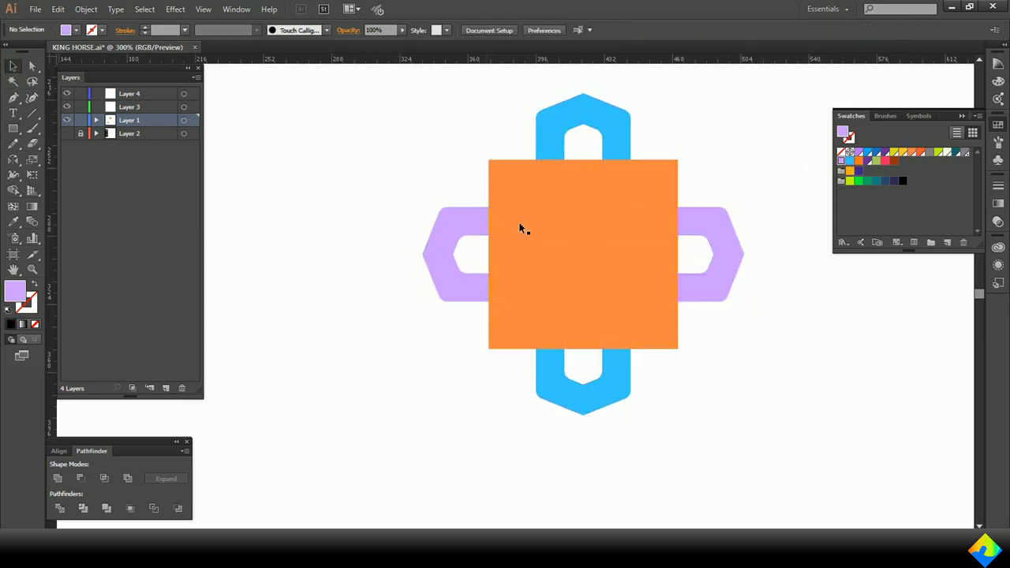
- Send the orange square to the back, behind both frames
right_click(561, 229)
mouse_move(652, 415)
left_click(723, 444)
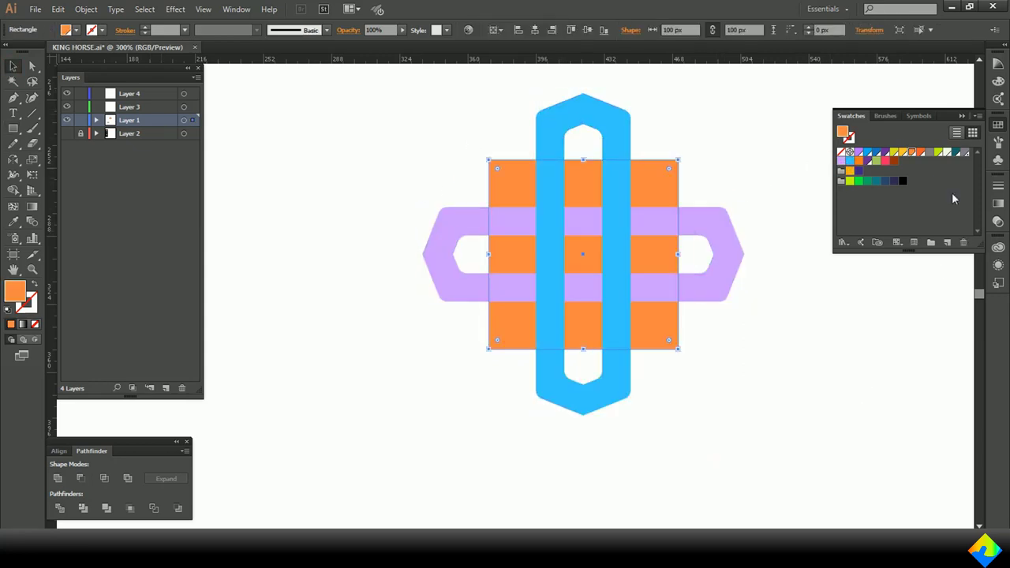
left_click(961, 116)
left_click(687, 210)
scroll(642, 220, "up", 1)
- Create a smaller inner square from the orange square with an offset path of -15 px
left_click(643, 220)
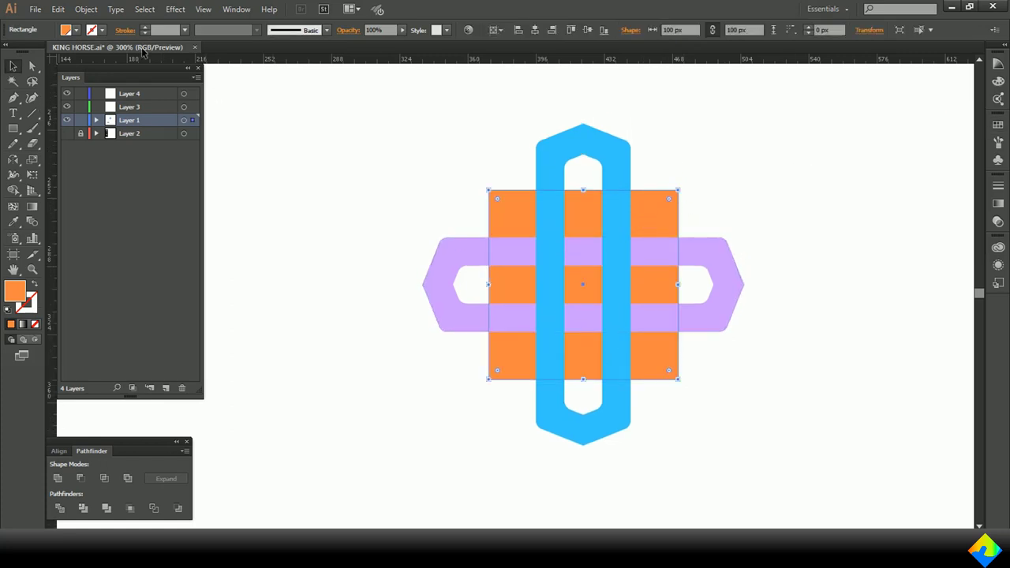
left_click(87, 9)
mouse_move(146, 272)
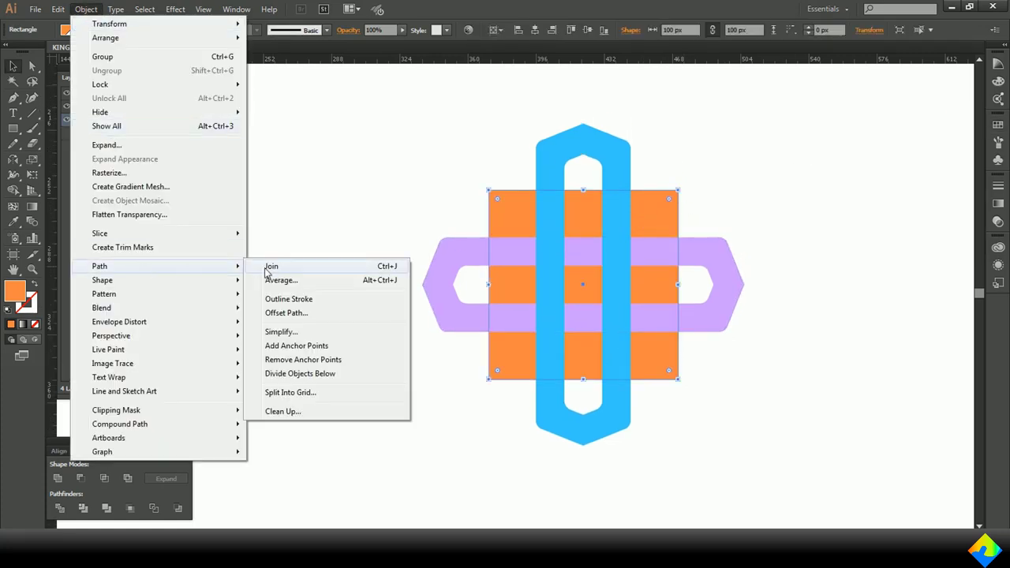
left_click(287, 314)
left_click(727, 364)
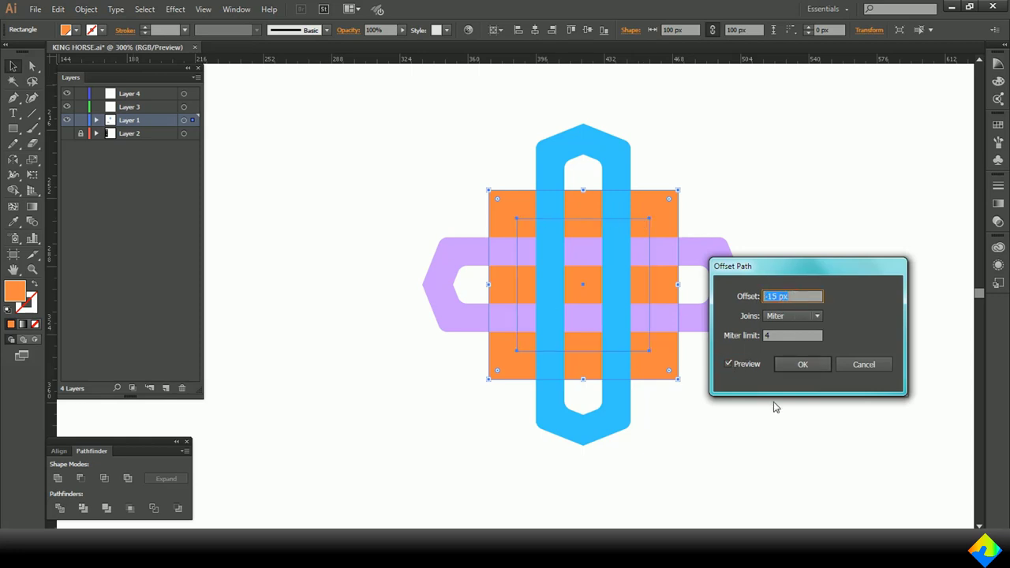
left_click(801, 365)
- Fill the new inner square with bright green and deselect it
left_click(998, 126)
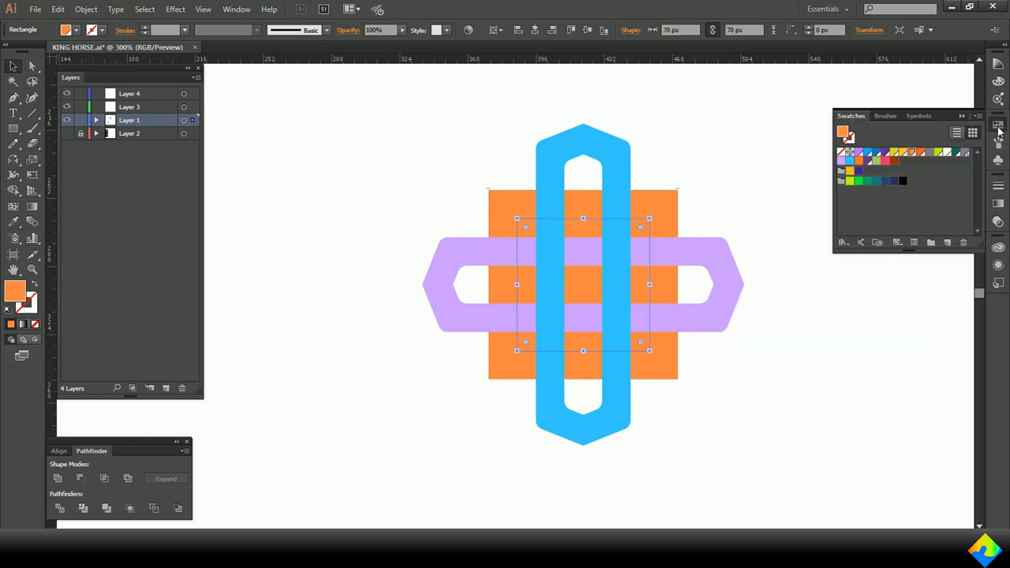
left_click(858, 183)
left_click(961, 115)
left_click(710, 229)
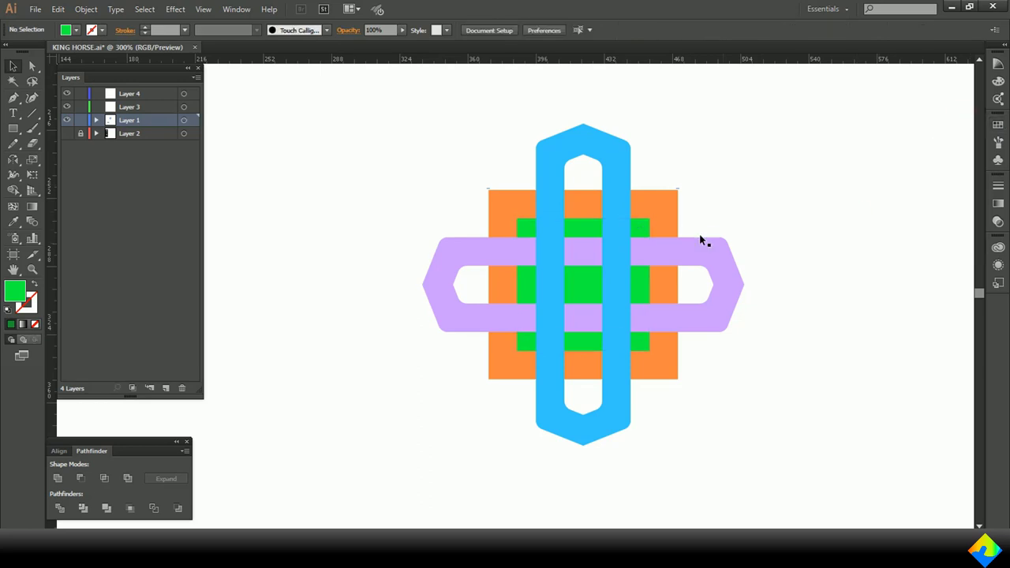
- Create a larger outer square from the orange square with an offset path of 15 px and miter joins
left_click(671, 209)
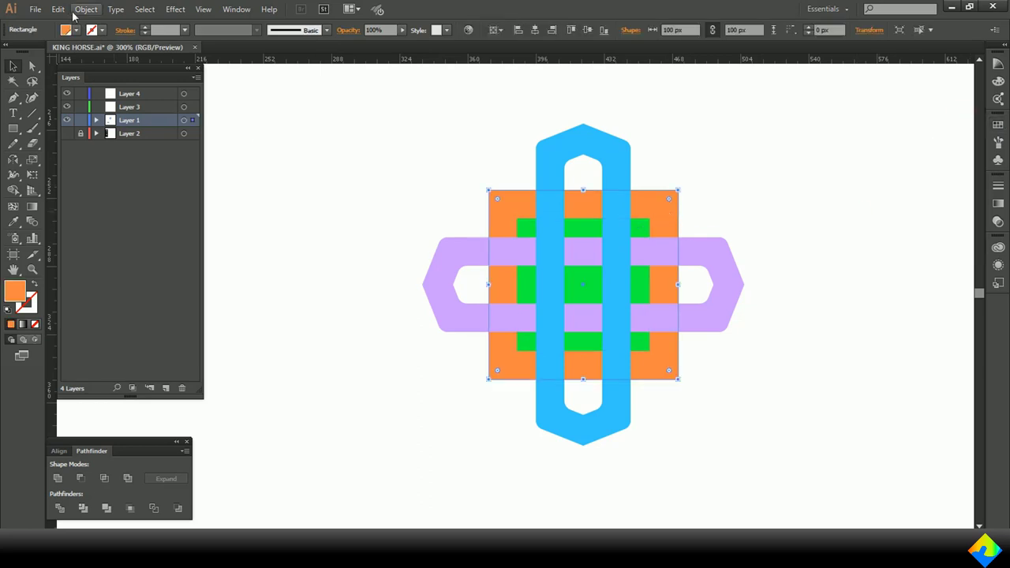
left_click(79, 11)
mouse_move(176, 272)
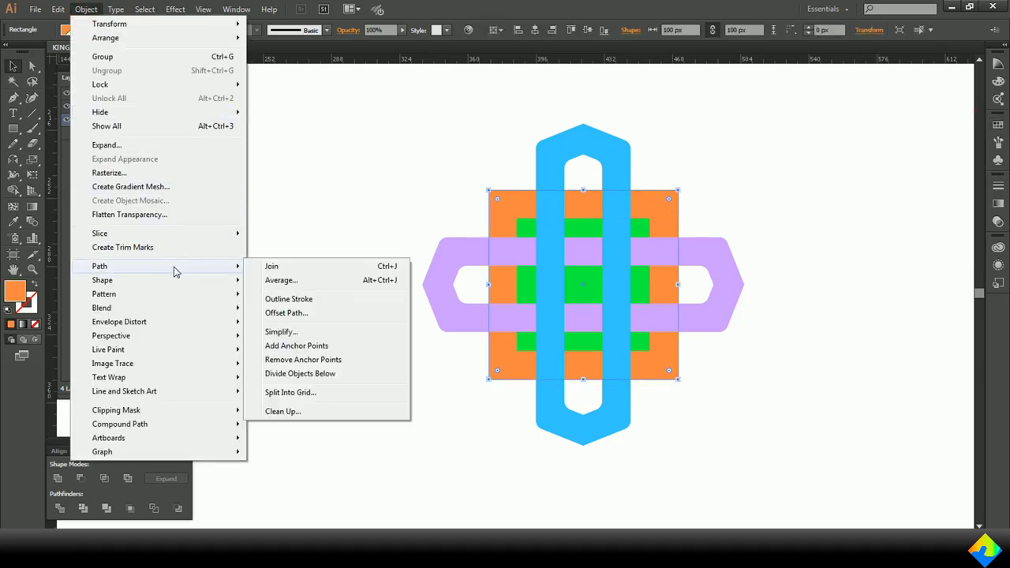
left_click(291, 314)
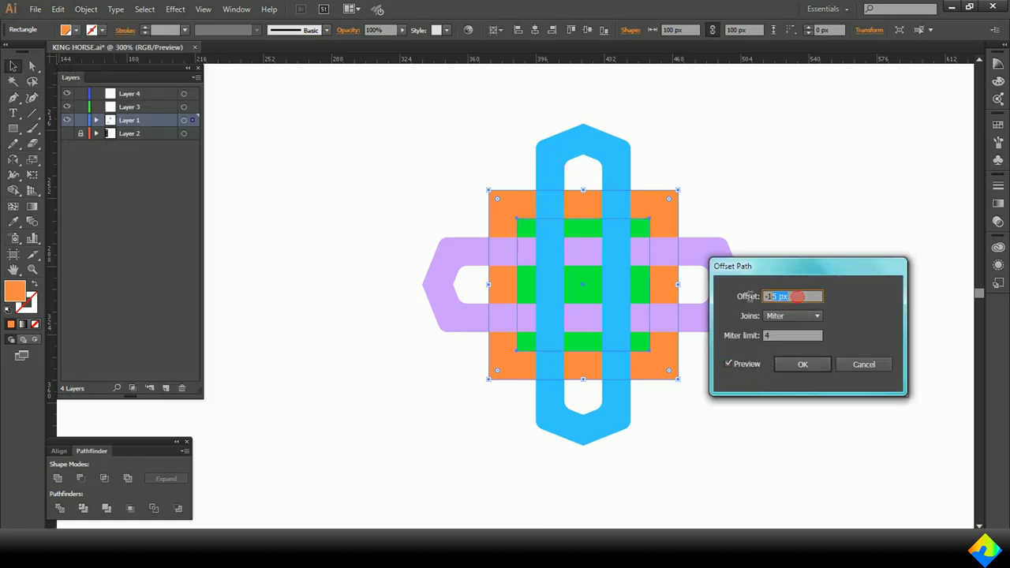
type("15")
left_click(729, 365)
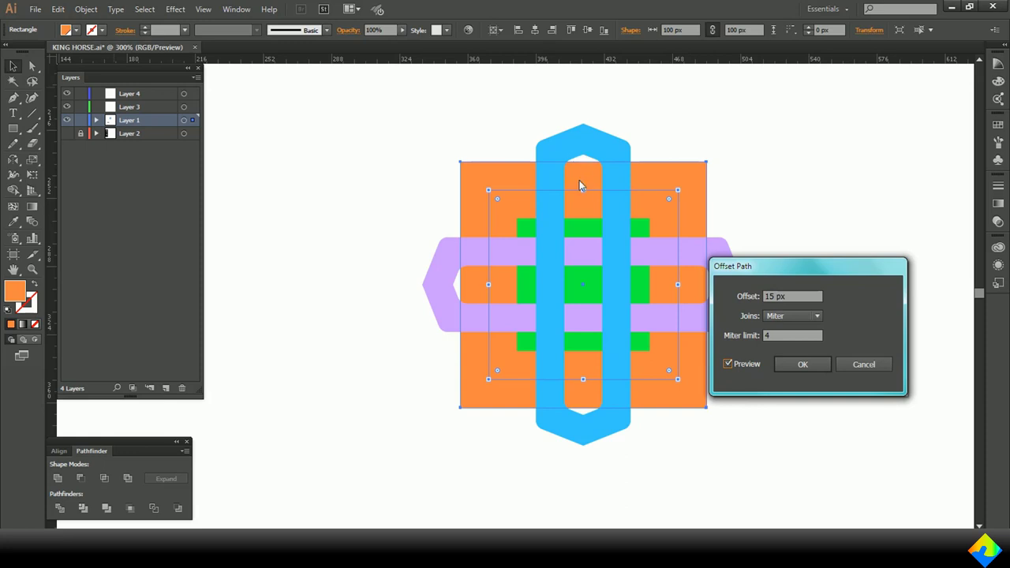
left_click(786, 364)
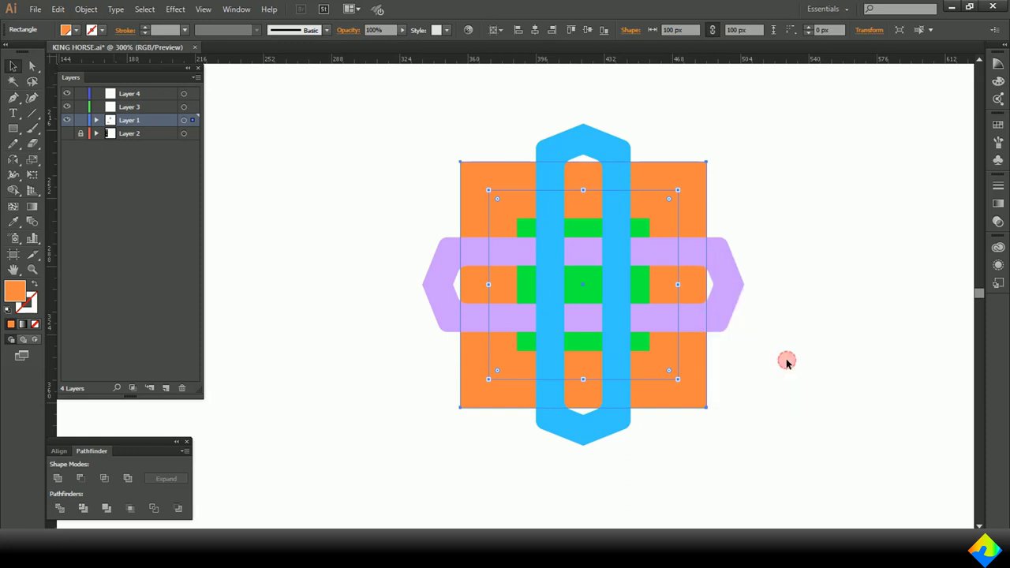
- Fill the new outer square with dark teal and deselect it
left_click(998, 124)
left_click(875, 181)
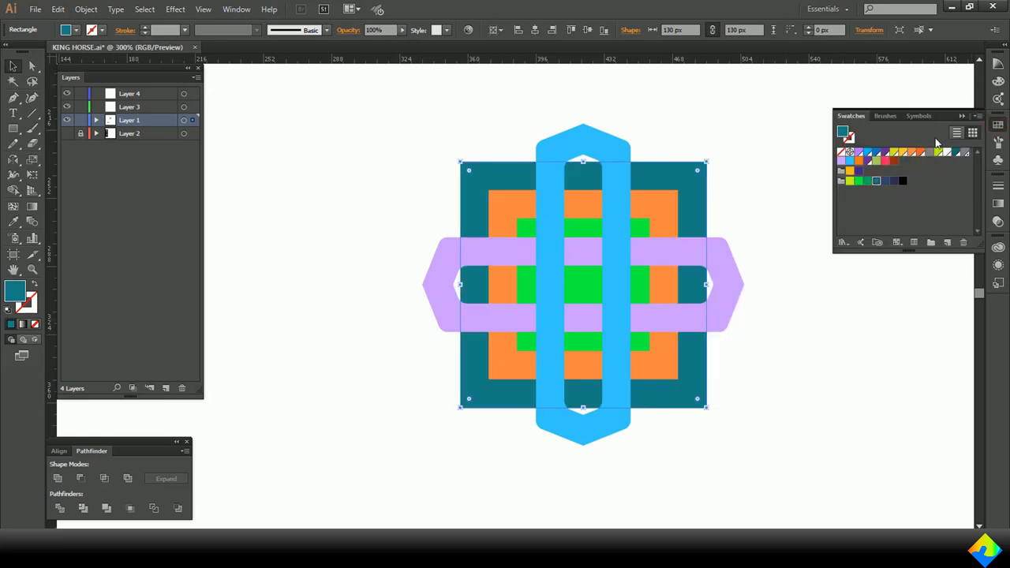
left_click(962, 118)
left_click(820, 156)
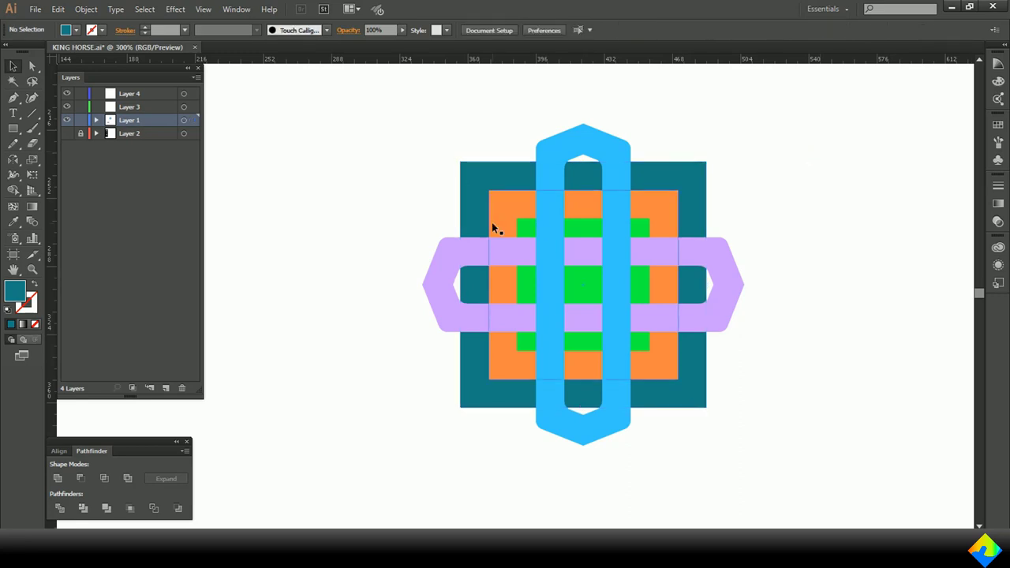
- Try to round the upper-left corner of the teal outer square
key("a")
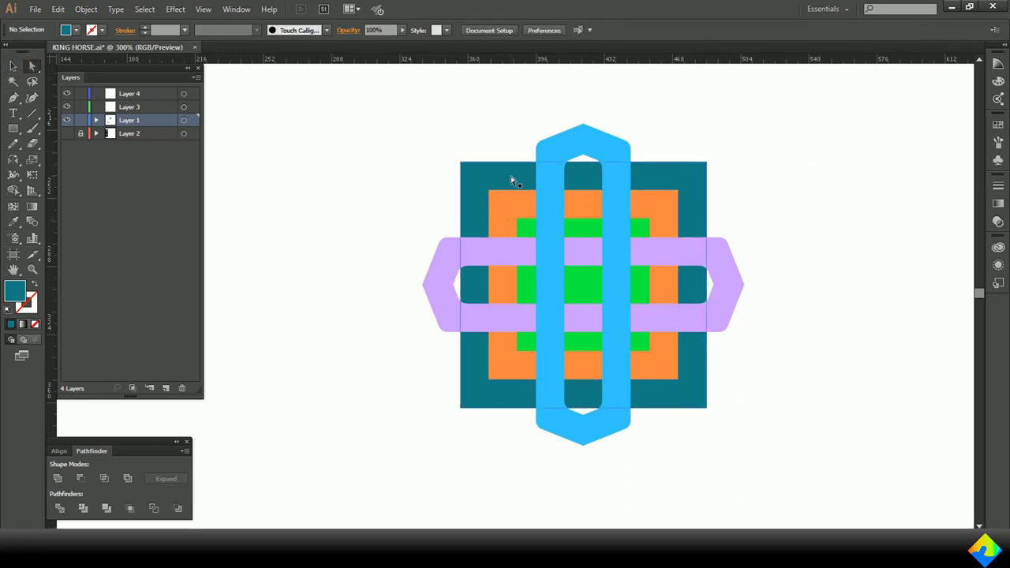
left_click(471, 178)
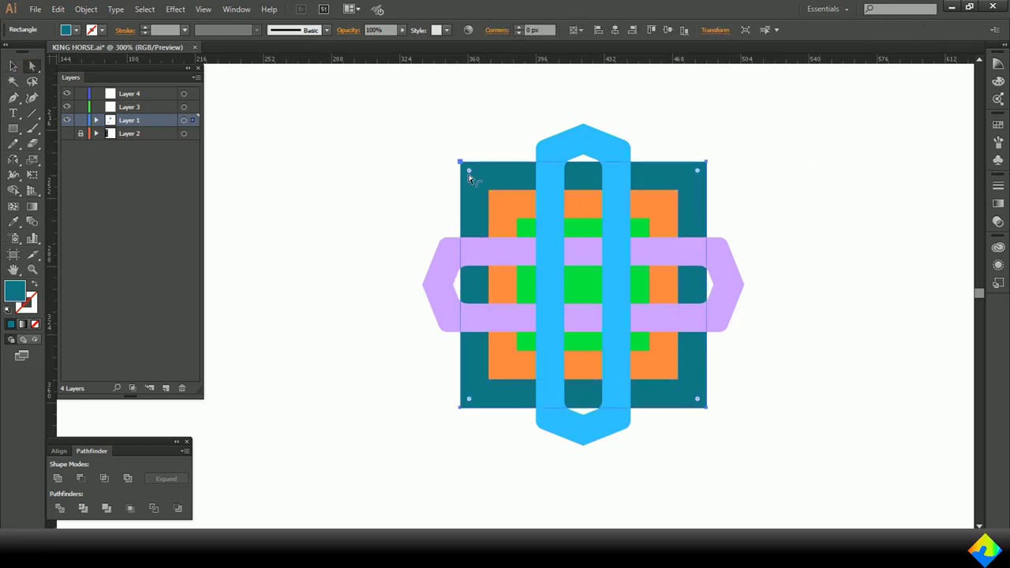
left_click(518, 29)
left_click(481, 126)
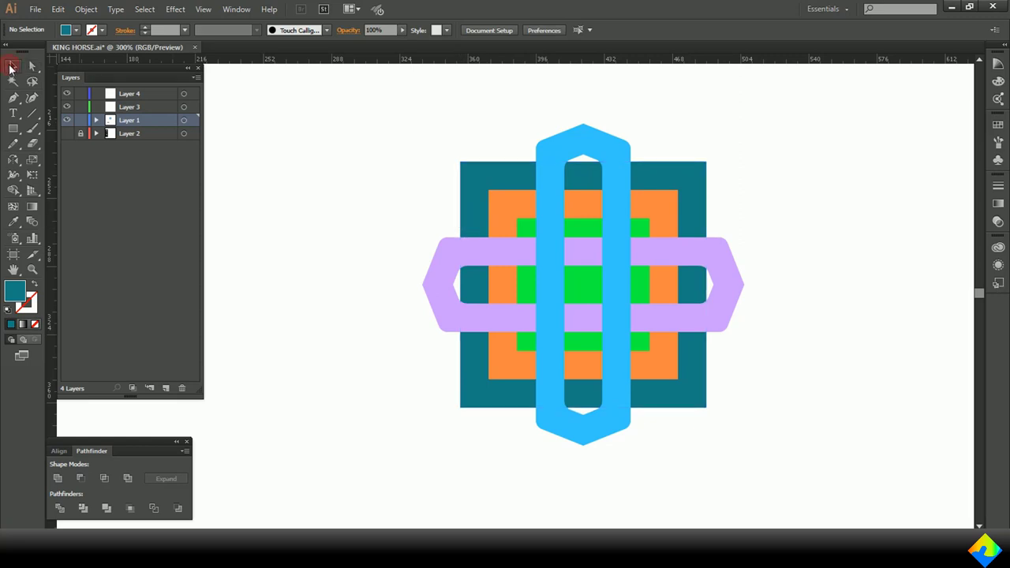
- Select all the overlapping frames and squares and choose a yellow-orange fill for the Shape Builder tool
left_click(10, 67)
left_click_drag(429, 161, 748, 460)
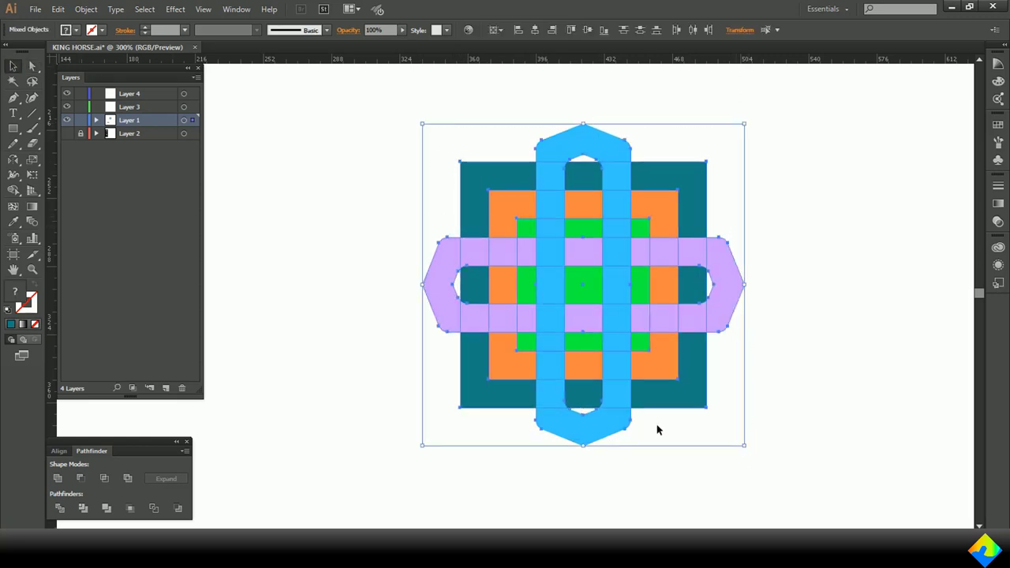
left_click(14, 190)
left_click(998, 128)
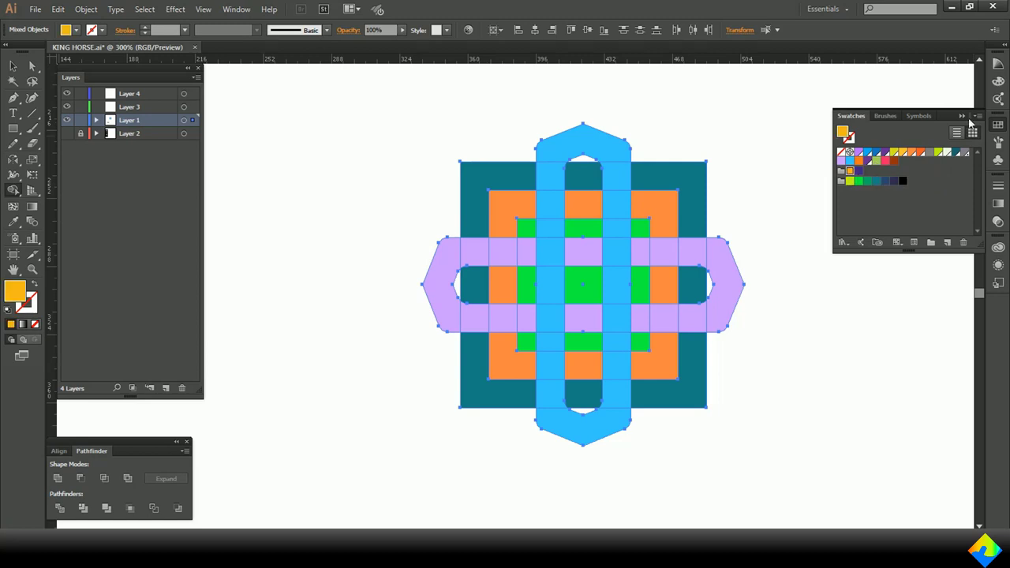
left_click(963, 116)
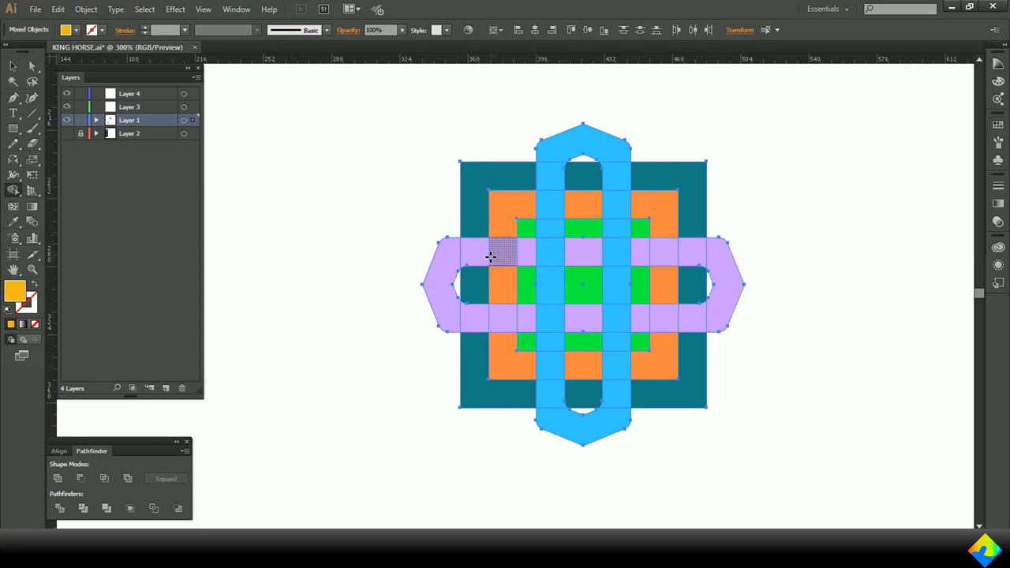
- Merge the teal square's outer ring and the ends of the blue and lilac frames into interlaced yellow-orange bands with Shape Builder
scroll(491, 257, "up", 2)
scroll(505, 286, "down", 1)
scroll(512, 284, "up", 1)
scroll(514, 276, "down", 2)
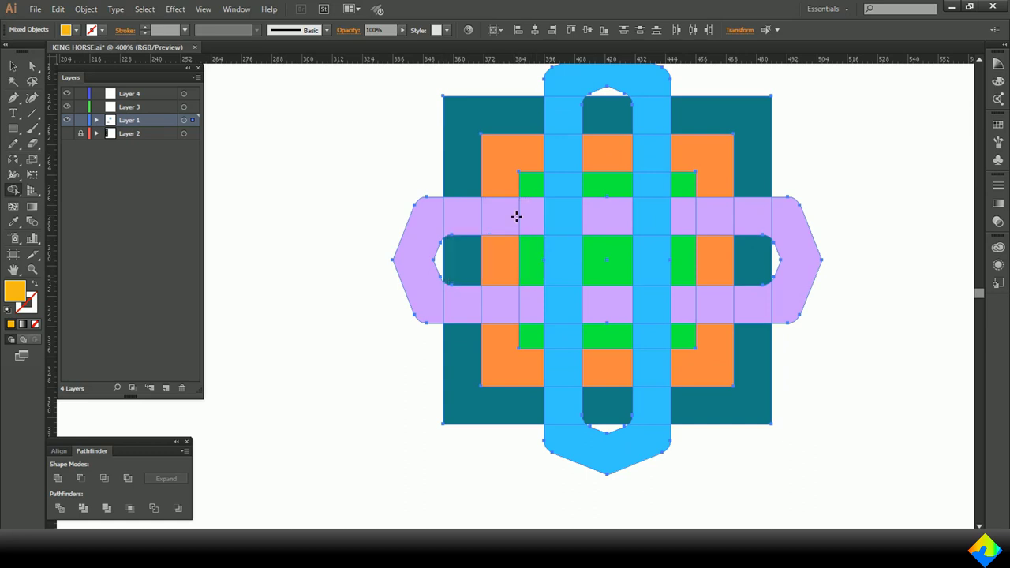
mouse_move(501, 218)
left_mouse_down()
mouse_move(434, 225)
mouse_move(462, 273)
mouse_move(461, 360)
mouse_move(574, 424)
mouse_move(577, 438)
mouse_move(727, 394)
left_mouse_up()
left_click_drag(717, 304, 782, 289)
left_click_drag(750, 242, 742, 172)
scroll(643, 181, "up", 1)
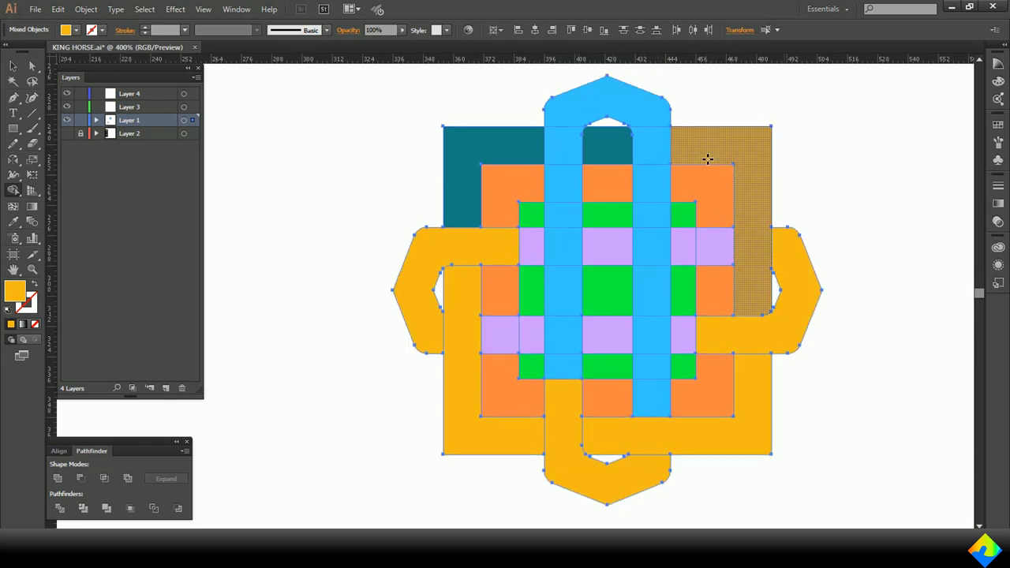
left_click_drag(660, 178, 641, 118)
mouse_move(602, 151)
left_mouse_down()
mouse_move(523, 150)
mouse_move(474, 177)
left_mouse_up()
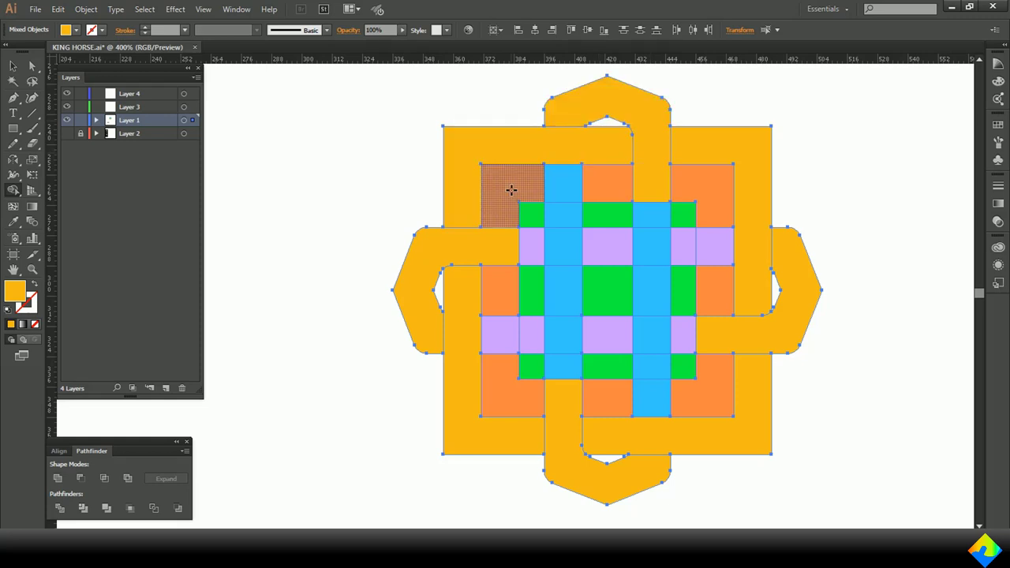
- Merge the inner segments of the two blue vertical strips and two lilac horizontal strips into four long interwoven bars
scroll(519, 217, "down", 2)
scroll(527, 276, "up", 1)
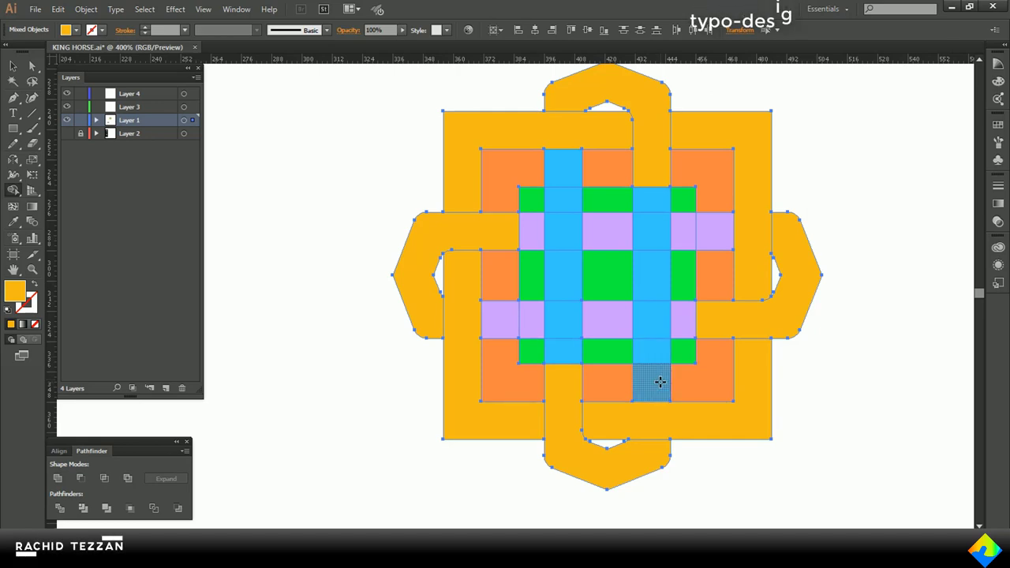
scroll(655, 372, "up", 1)
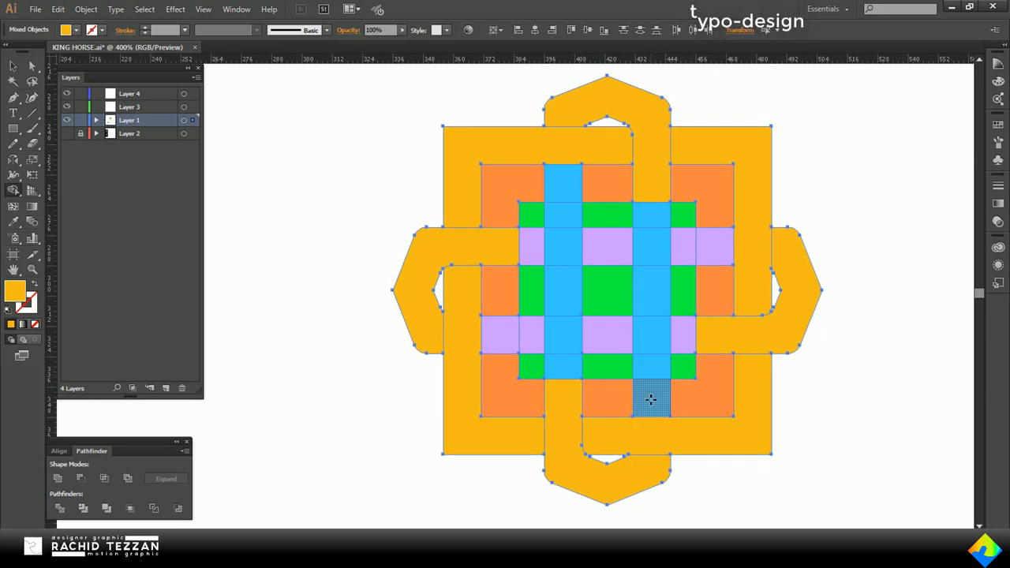
left_click_drag(651, 401, 659, 300)
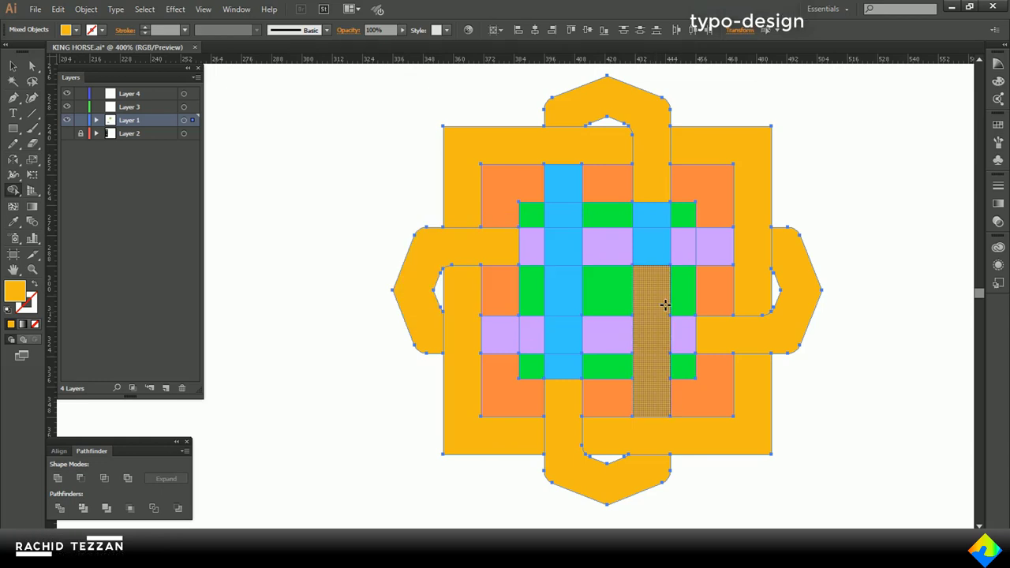
left_click_drag(563, 181, 563, 312)
left_click_drag(505, 339, 602, 332)
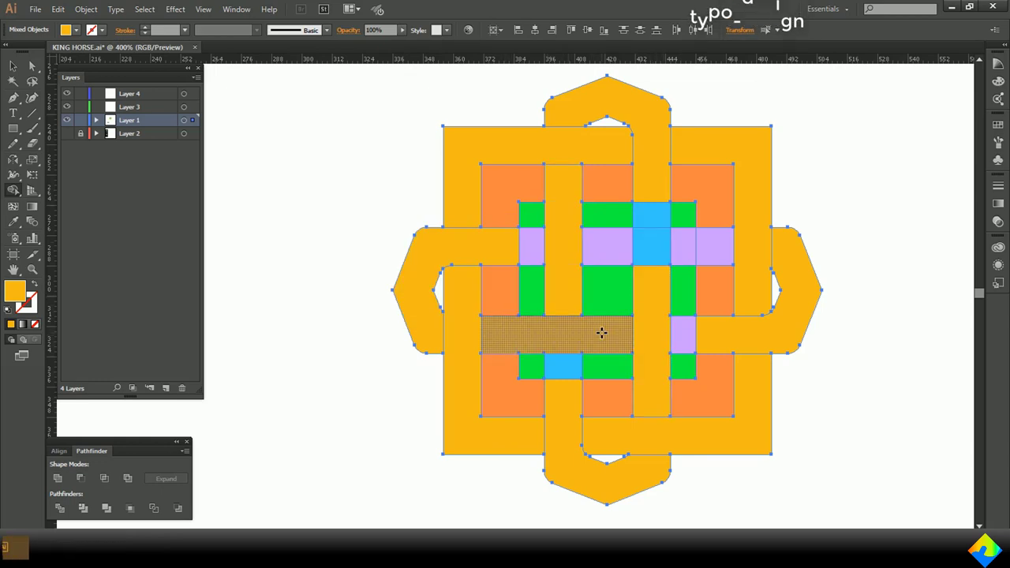
left_click_drag(715, 247, 605, 247)
- Merge the green square's remaining edge segments into bands around the weave and fill the central cell with yellow-orange
left_click_drag(540, 227, 541, 227)
left_click_drag(540, 228, 532, 309)
mouse_move(527, 364)
left_mouse_down()
mouse_move(639, 368)
mouse_move(678, 338)
mouse_move(676, 281)
left_mouse_up()
left_click_drag(676, 214, 613, 225)
left_click(610, 301)
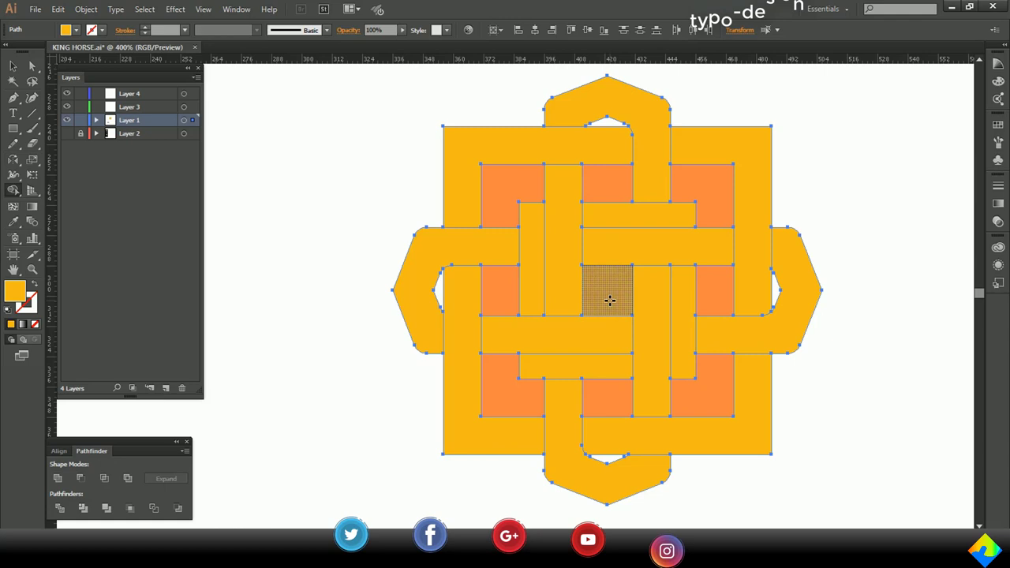
- Turn the eight remaining orange cells into separate yellow-orange shapes with Shape Builder and deselect everything
left_click(510, 189)
left_click(502, 290)
left_click(509, 385)
left_click(606, 398)
left_click(703, 390)
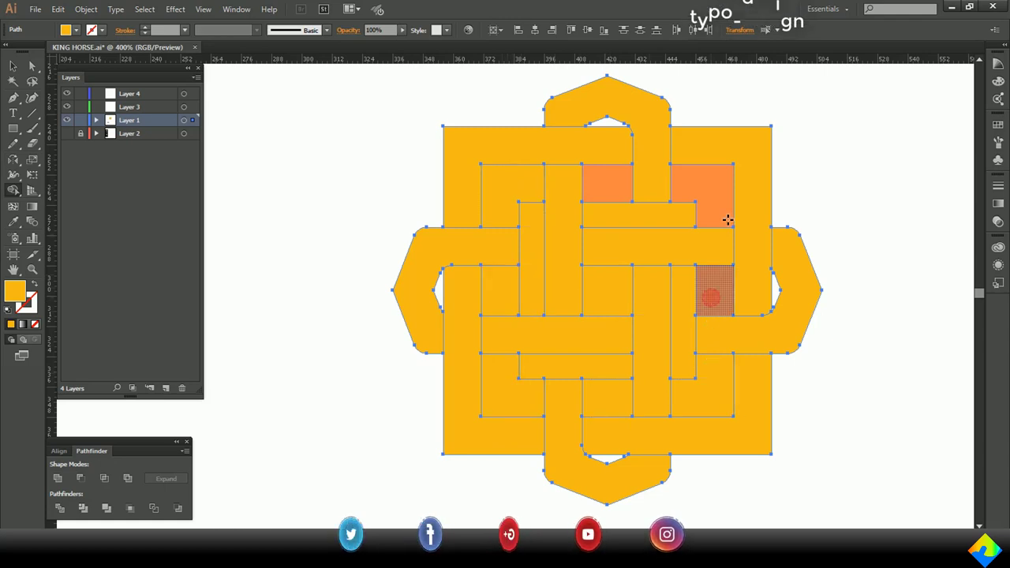
left_click(714, 290)
left_click(710, 201)
left_click(608, 187)
left_click(11, 68)
left_click(295, 228)
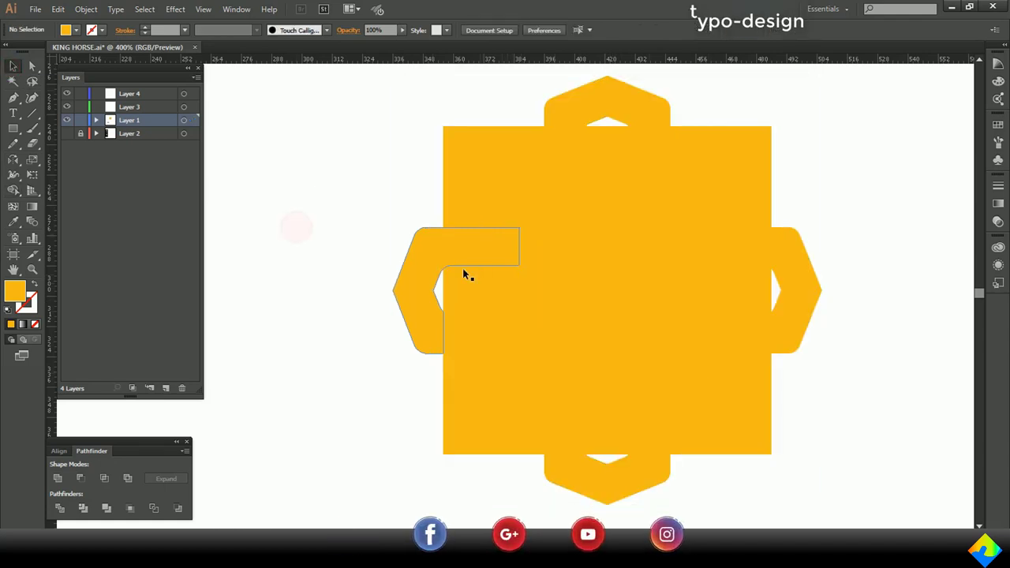
- Delete the three gap cells along the left side of the knot
left_click(514, 195)
key("Delete")
left_click(495, 291)
key("Delete")
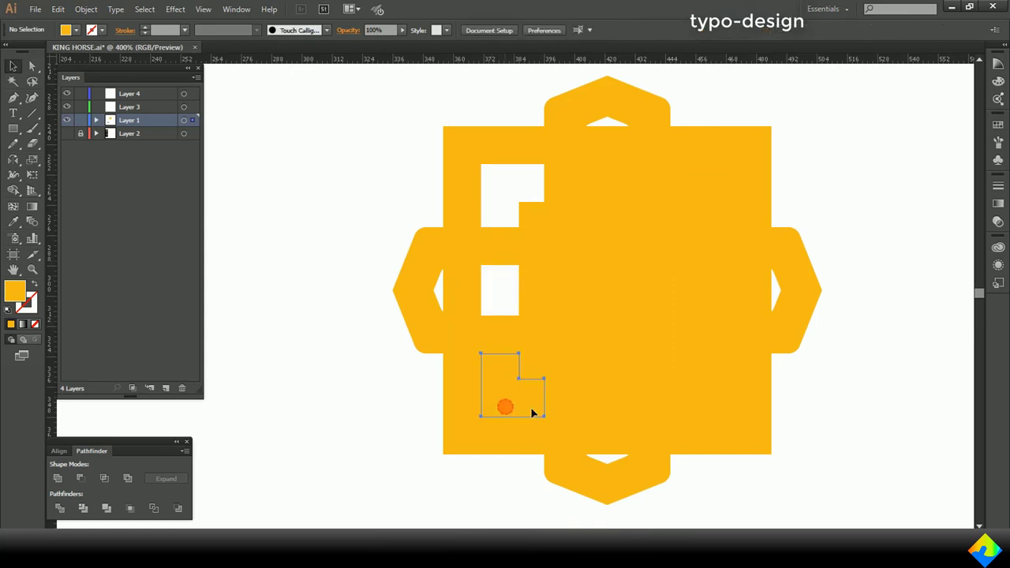
left_click(504, 406)
key("Delete")
- Delete the five other gap cells at the bottom middle, right side and top middle of the knot
left_click(604, 408)
key("Delete")
left_click(701, 401)
key("Delete")
left_click(724, 294)
key("Delete")
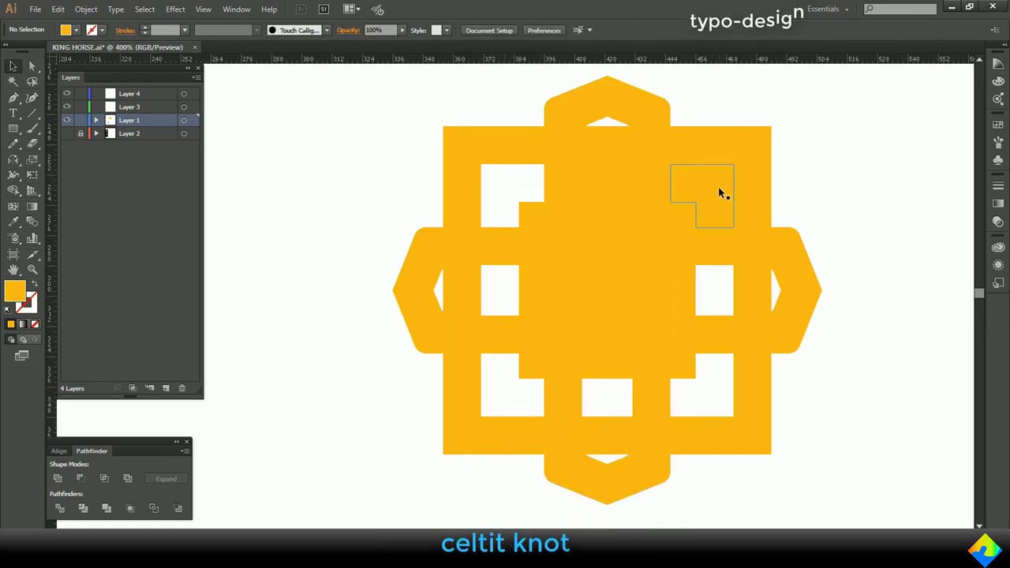
left_click(721, 194)
key("Delete")
left_click(608, 186)
key("Delete")
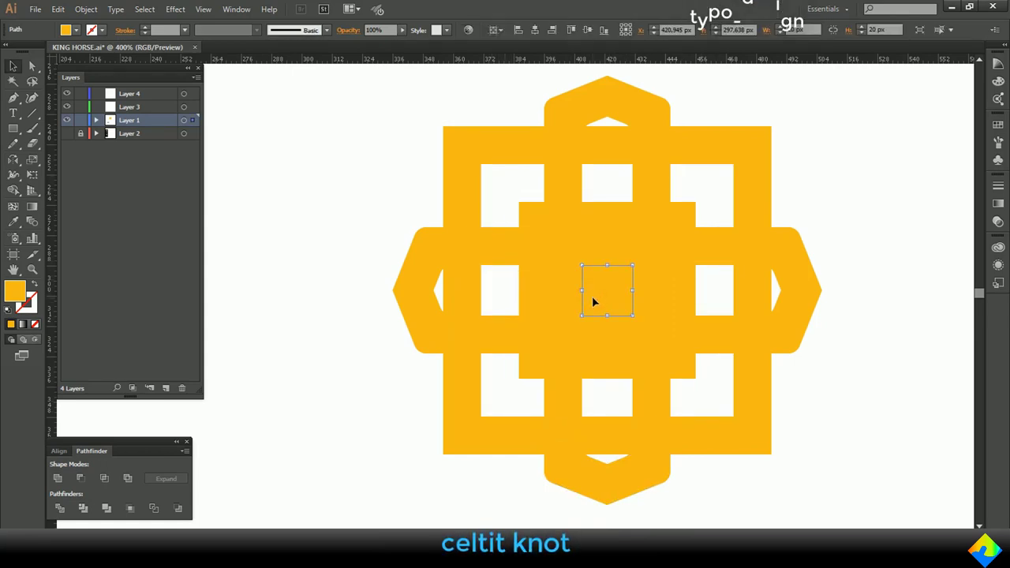
- Undo the last change to the central square and deselect it
key("ctrl+z")
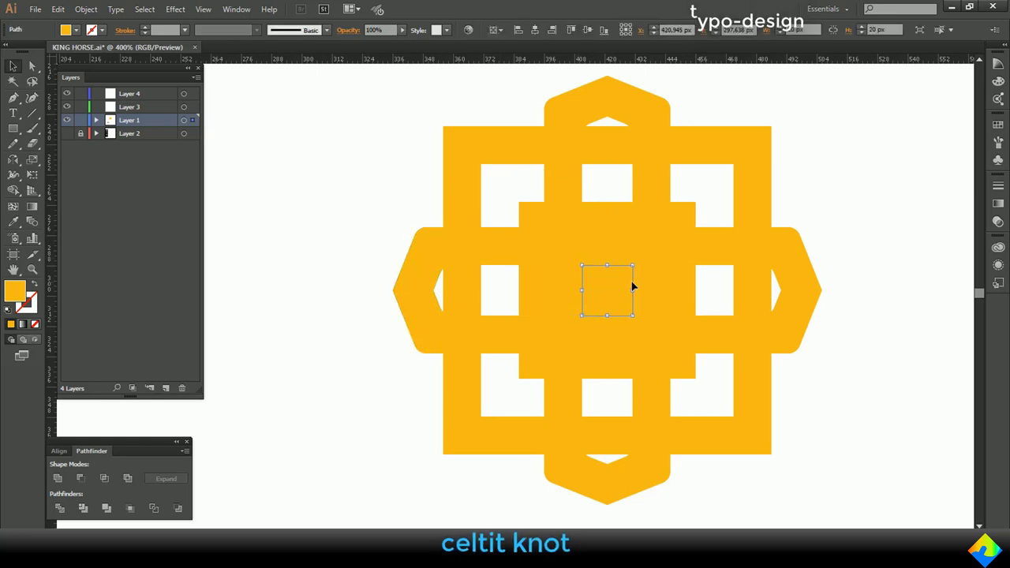
scroll(633, 286, "down", 1)
left_click(352, 232)
- Select the whole knot and rotate it 45° so the outer square stands as a diamond
scroll(374, 167, "up", 2)
left_click_drag(384, 98, 846, 491)
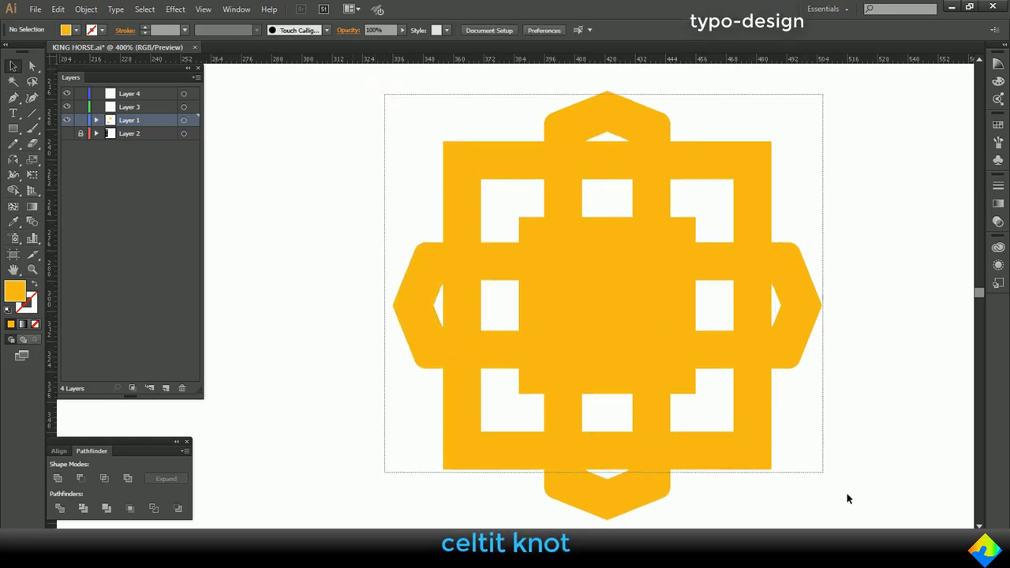
key("ctrl+minus")
scroll(639, 362, "down", 2)
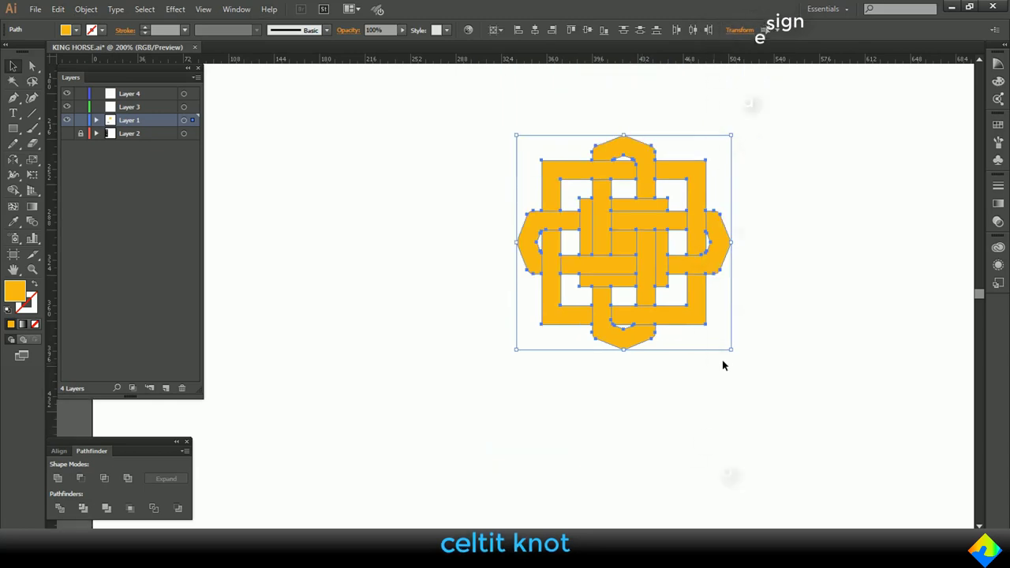
left_click_drag(733, 354, 777, 277)
scroll(629, 331, "down", 2)
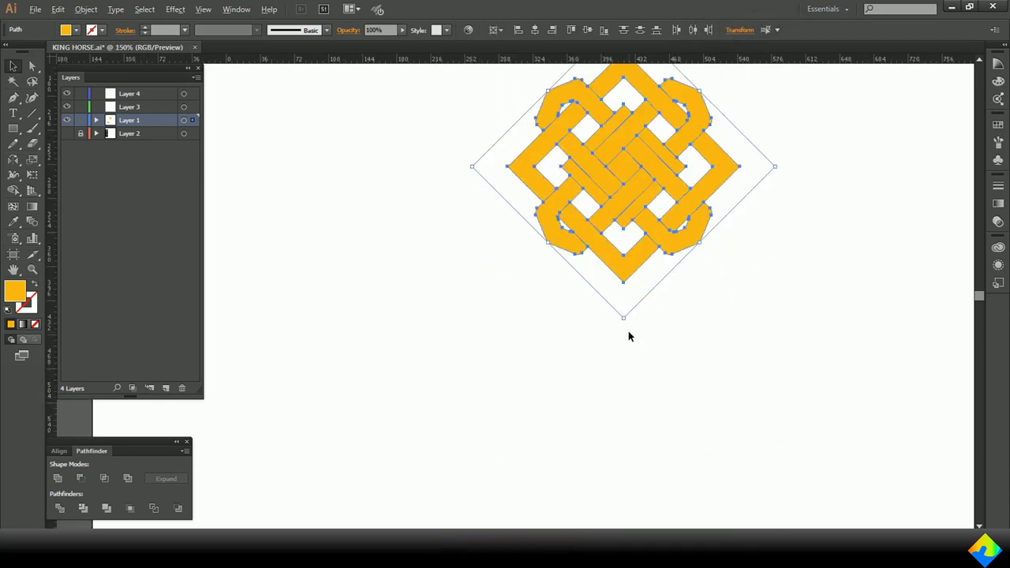
- Apply the black-to-pink gradient sampled from the circle below the artboard to the whole knot and deselect it
scroll(629, 331, "down", 2)
left_click(13, 222)
left_click(431, 485)
key("ctrl+plus")
key("ctrl+plus")
key("ctrl+plus")
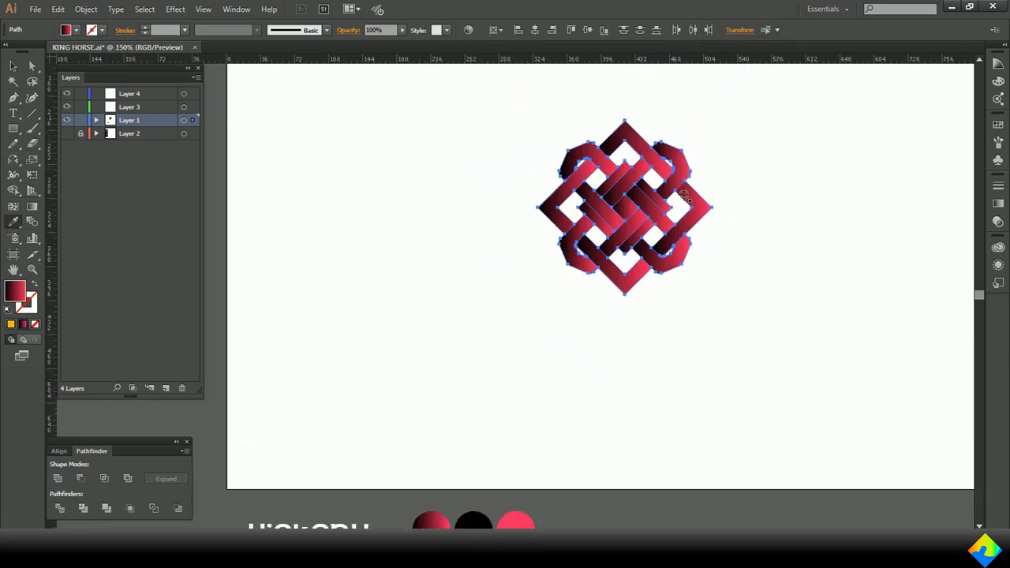
key("v")
left_click(277, 208)
- Redraw the gradients diagonally on the diamond's left and bottom corner bands, running from black at one end to pink at the corner
scroll(363, 272, "up", 1)
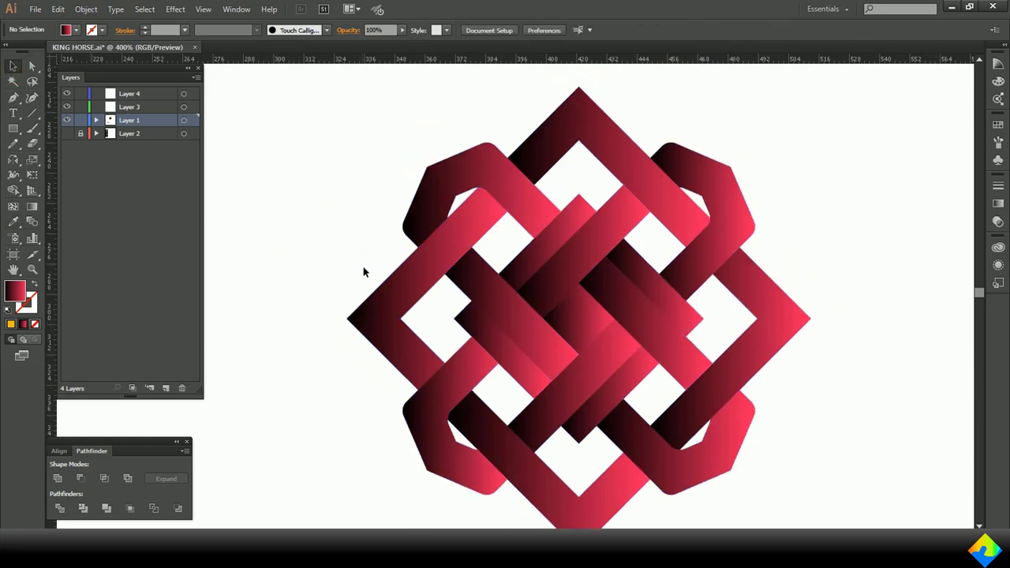
left_click(429, 271)
left_click(32, 207)
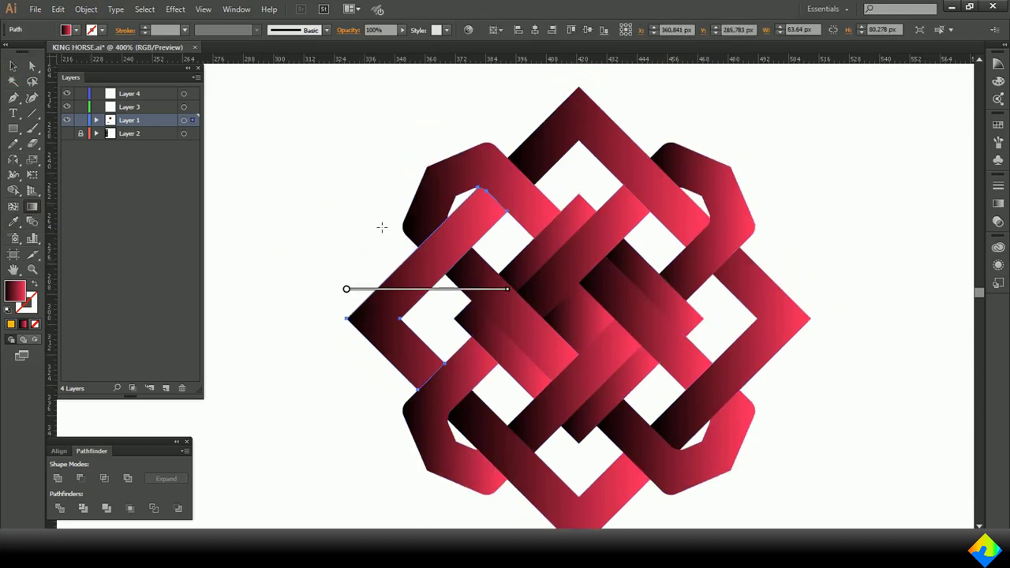
left_click_drag(512, 221, 372, 351)
left_click(469, 418)
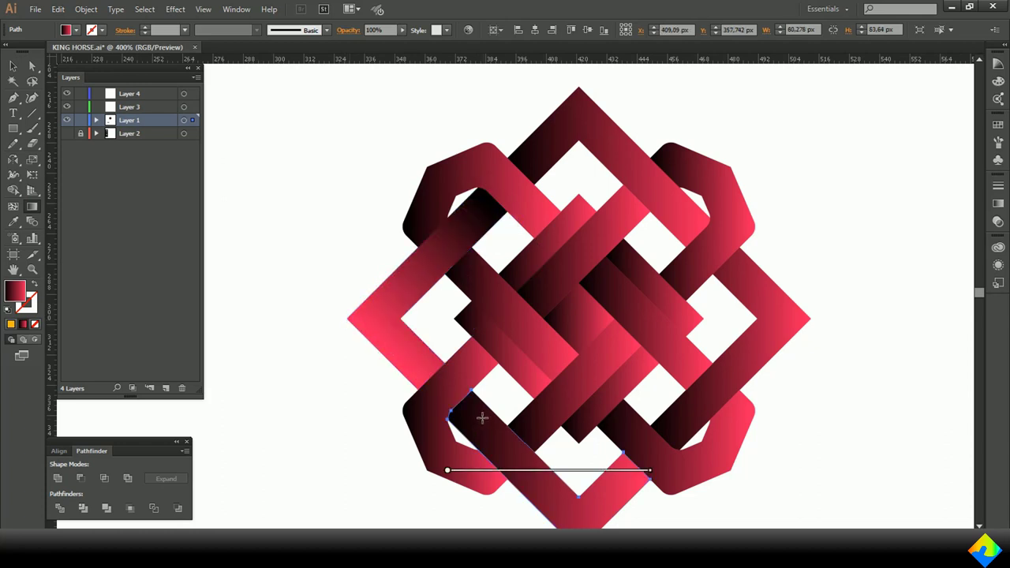
scroll(473, 419, "down", 1)
mouse_move(448, 373)
left_mouse_down()
mouse_move(579, 515)
mouse_move(578, 506)
left_mouse_up()
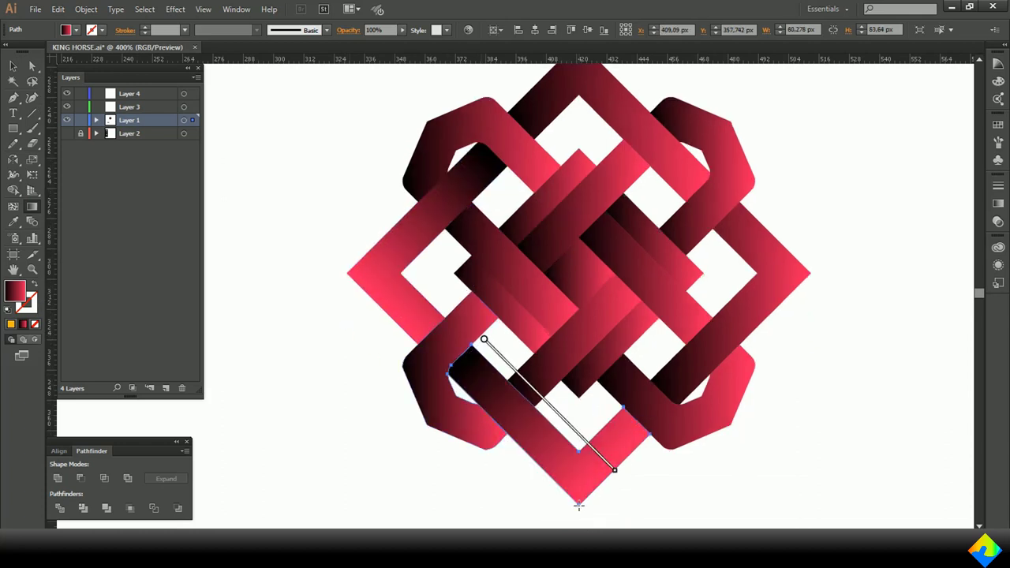
- Redraw the gradients diagonally on the diamond's right and top corner bands, from a black lower end to a pink tip
left_click(668, 380)
left_click_drag(678, 405, 810, 273)
scroll(678, 221, "up", 2)
left_click(678, 221, "ctrl")
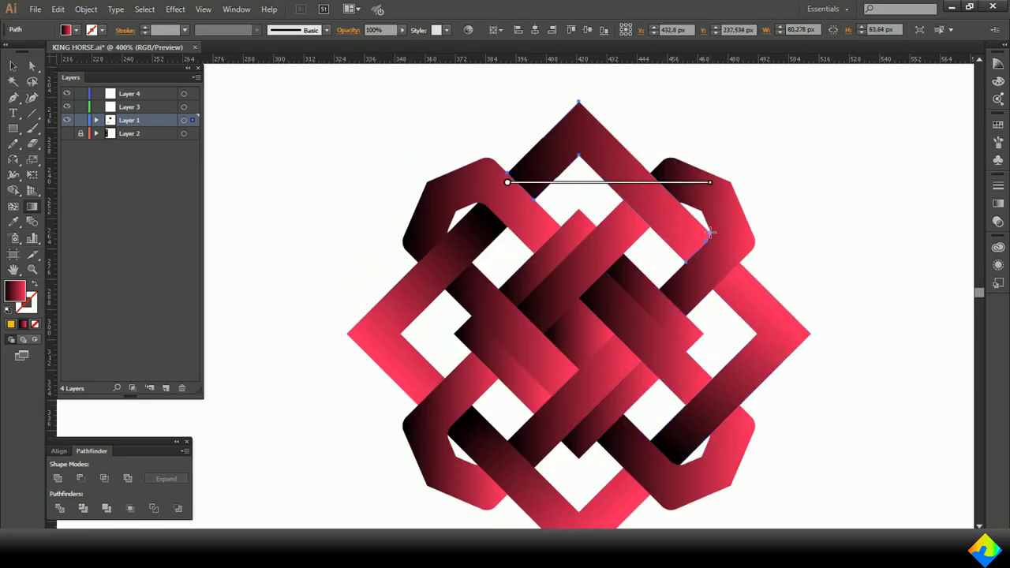
left_click_drag(710, 232, 579, 103)
left_click(332, 205, "ctrl")
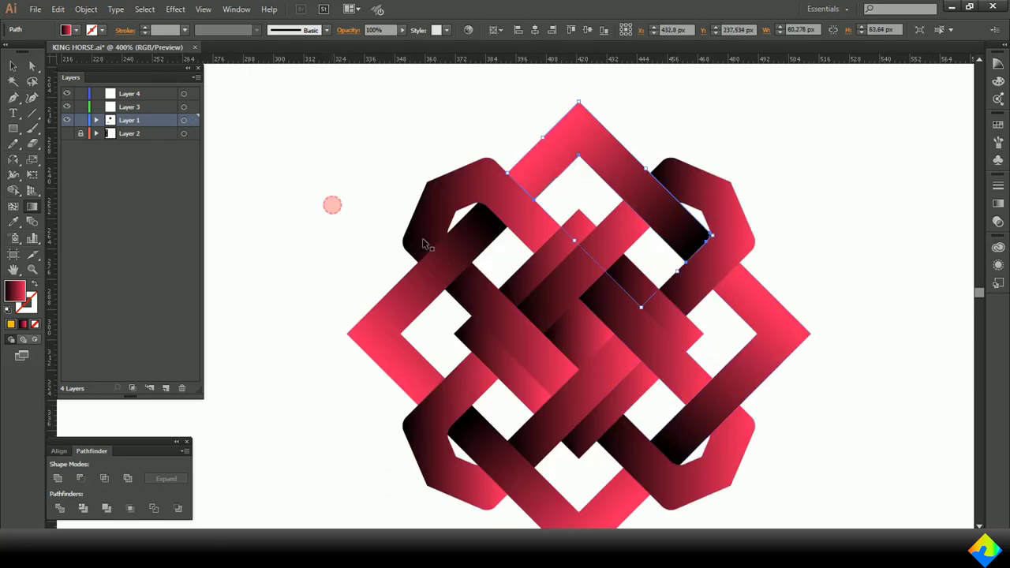
- Redraw the gradients on the upper-left and lower-left loops so the inner ends are black and the outer curves pink
left_click(530, 223)
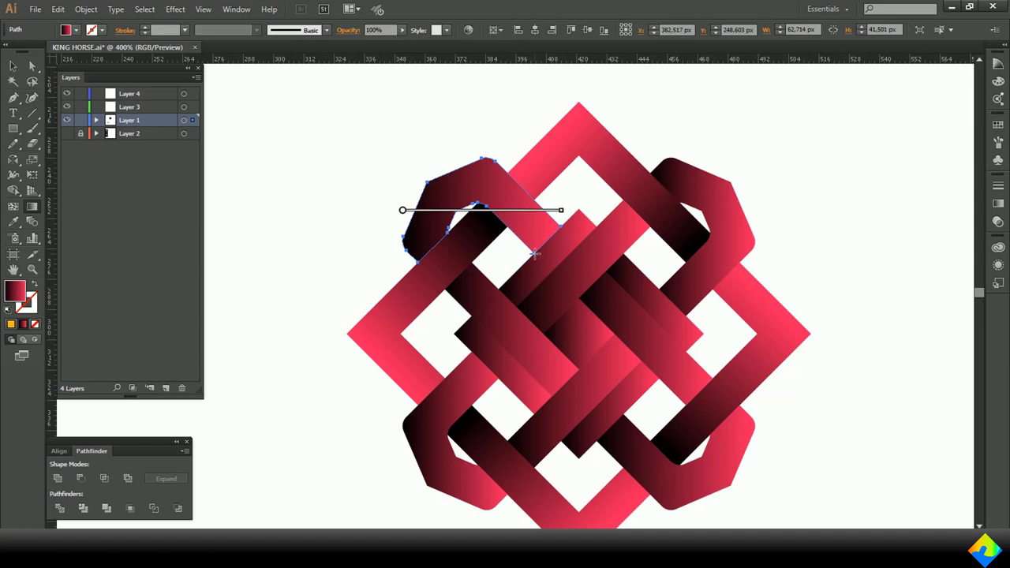
mouse_move(532, 253)
left_mouse_down()
mouse_move(476, 197)
mouse_move(489, 213)
mouse_move(486, 203)
left_mouse_up()
left_click_drag(560, 227, 490, 159)
scroll(473, 197, "down", 1)
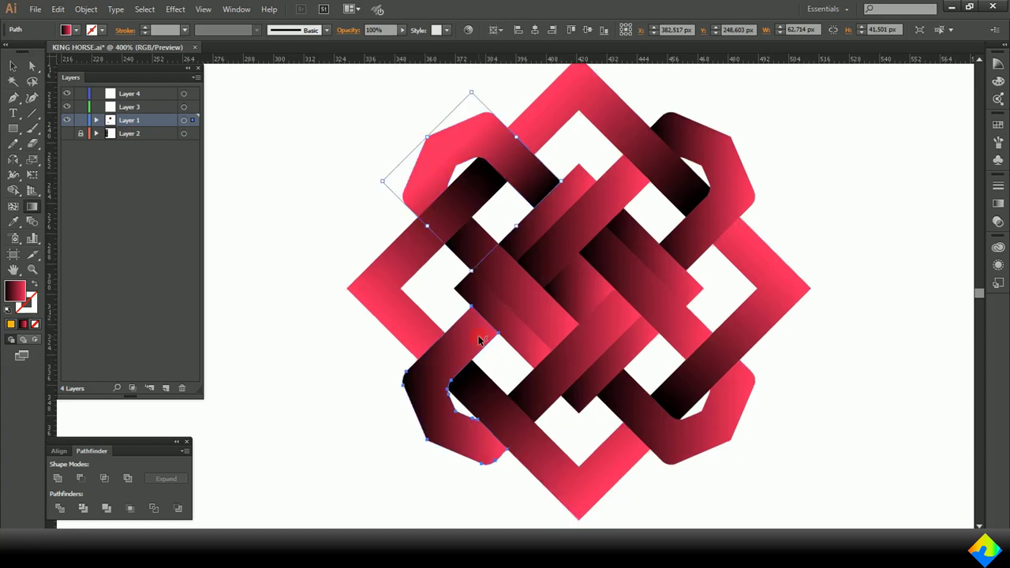
left_click(473, 303)
left_click_drag(471, 305, 402, 380)
- Redraw the gradients on the lower-right and upper-right loops so the inner ends are black and the outer curves pink
scroll(402, 380, "down", 1)
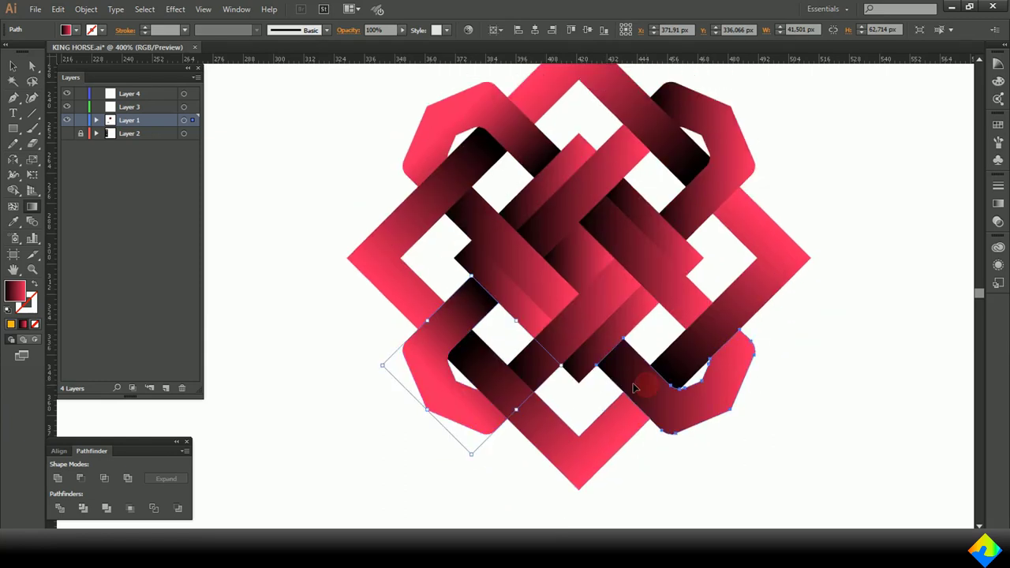
left_click(598, 363)
mouse_move(612, 375)
left_mouse_down()
mouse_move(675, 441)
mouse_move(662, 422)
mouse_move(666, 436)
left_mouse_up()
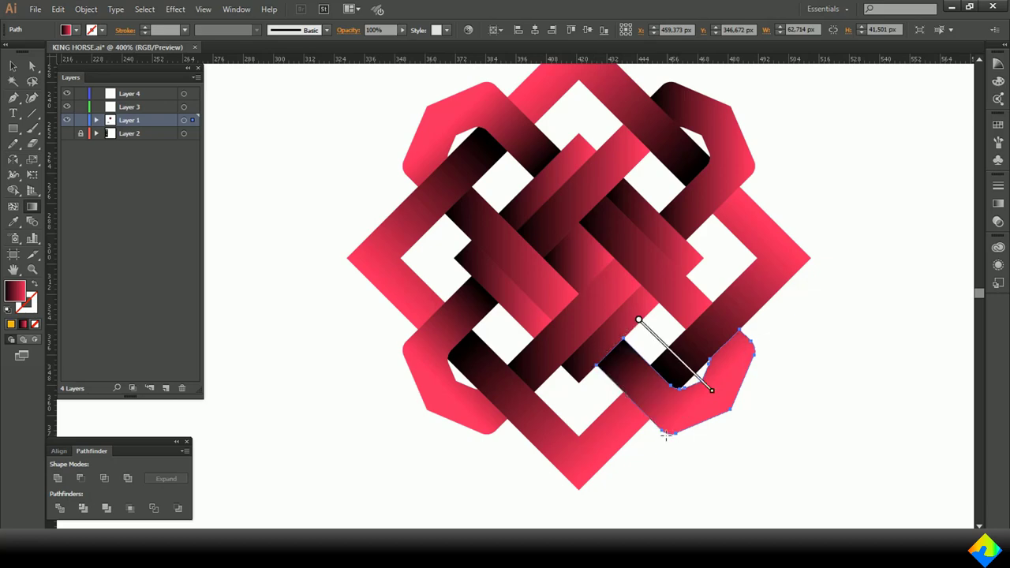
scroll(694, 306, "up", 2)
left_click(688, 310)
left_click_drag(750, 240, 758, 244)
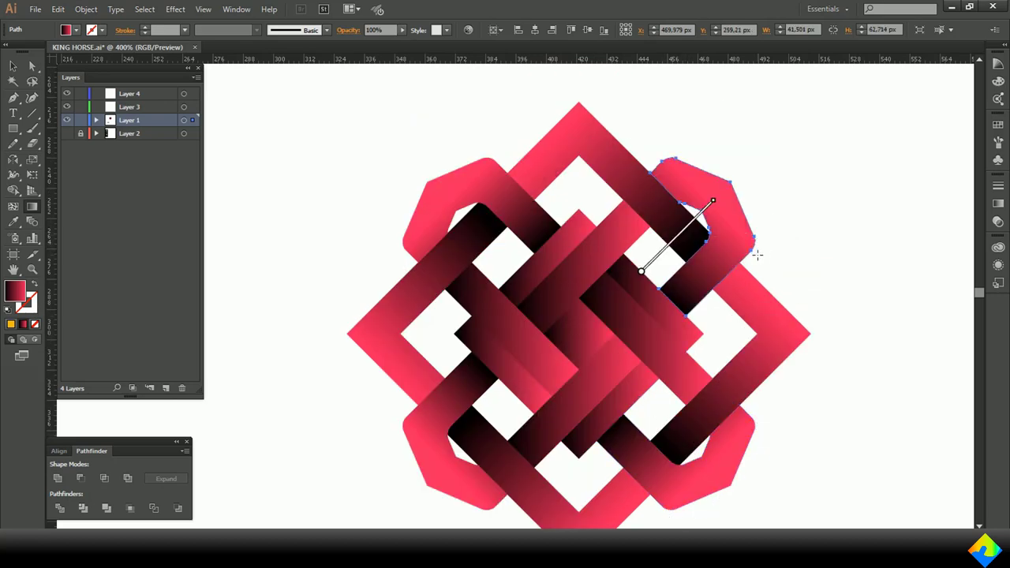
- Redraw the gradients along the four long inner bands so their outer ends are black and their inner ends pink
scroll(756, 254, "down", 2)
left_click(475, 267)
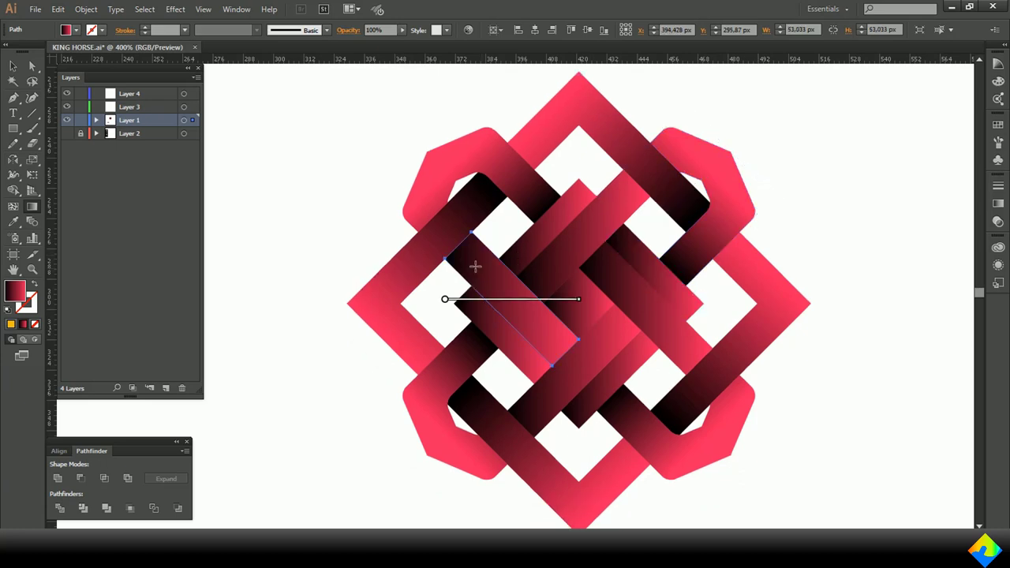
mouse_move(463, 274)
left_mouse_down()
mouse_move(557, 375)
mouse_move(515, 416)
left_mouse_up()
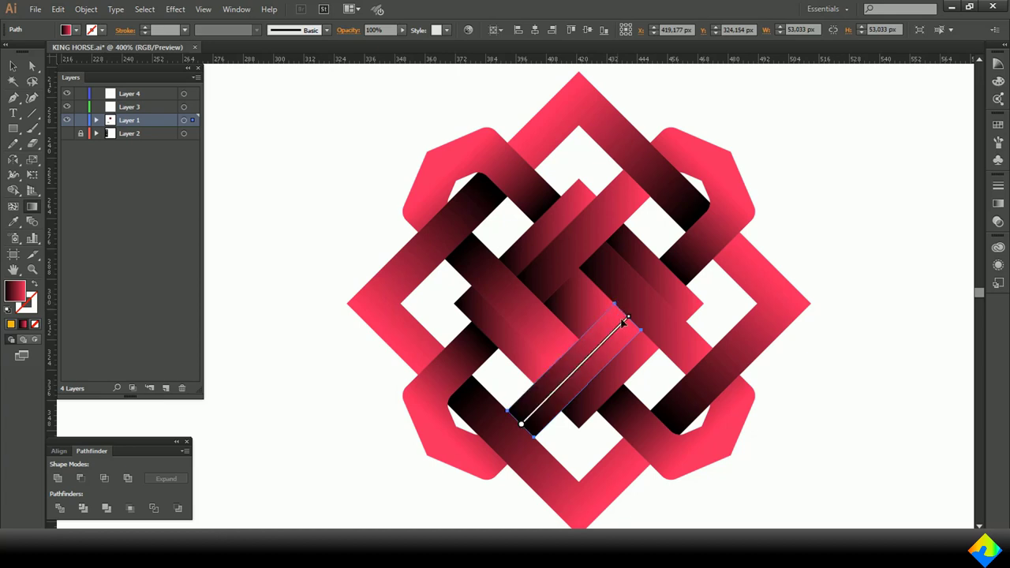
left_click(683, 337, "shift")
left_click_drag(708, 354, 595, 246)
left_click(628, 193)
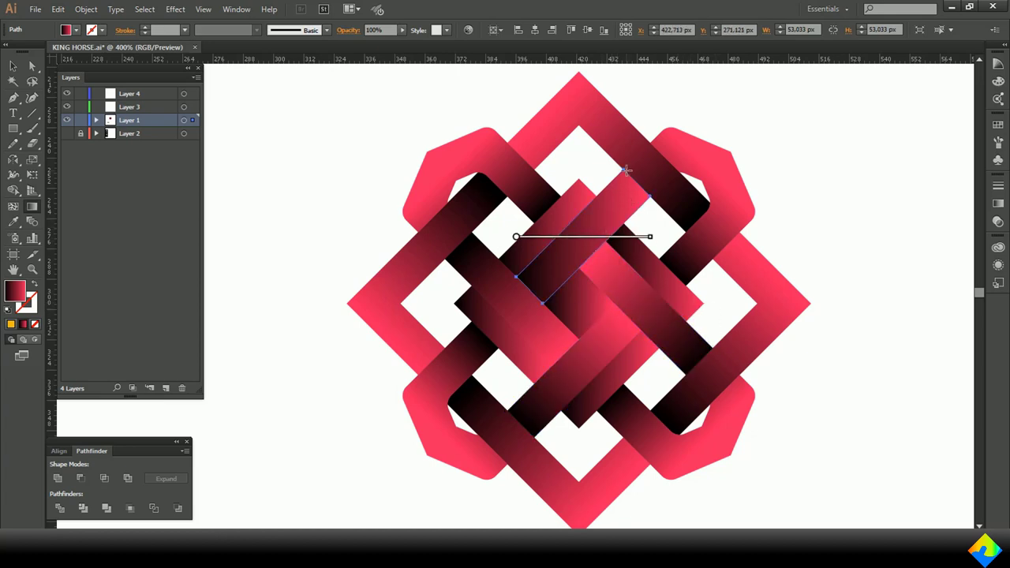
mouse_move(626, 170)
left_mouse_down()
mouse_move(516, 291)
mouse_move(523, 304)
left_mouse_up()
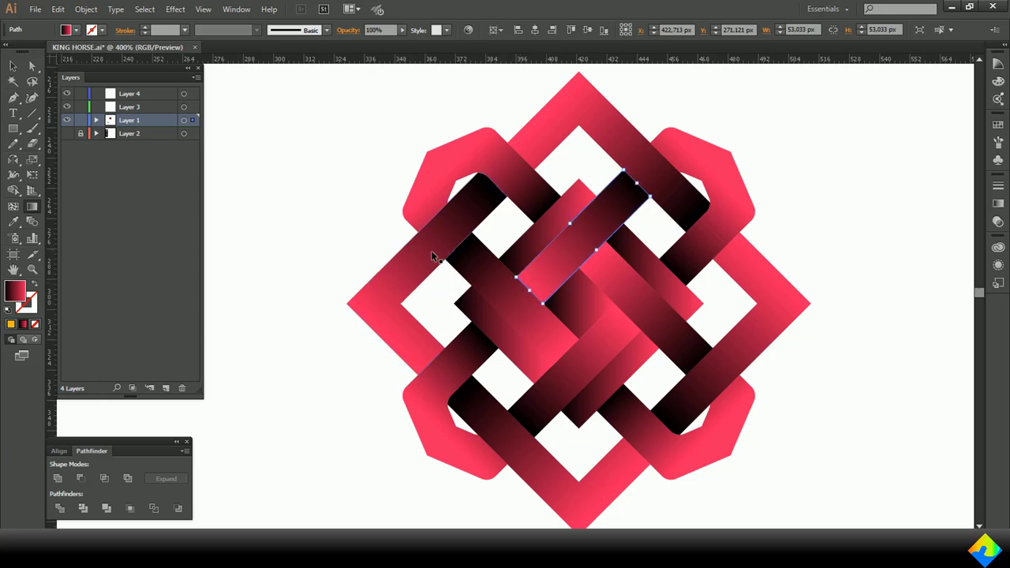
- Redraw the gradients along the four short inner bands, running from a black end to a pink pointed tip
left_click(488, 231, "ctrl")
left_click(523, 257, "ctrl")
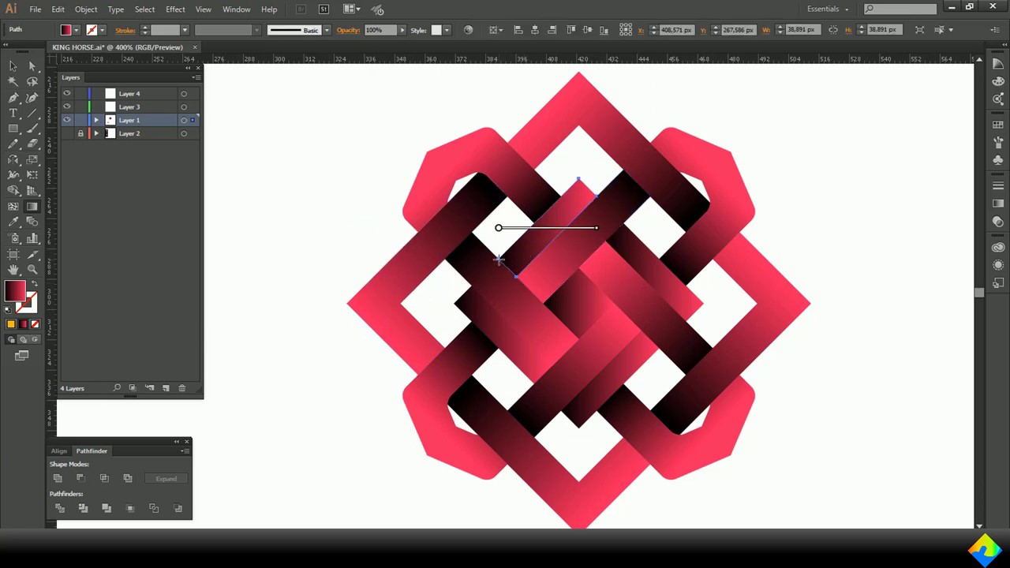
left_click_drag(498, 260, 581, 183)
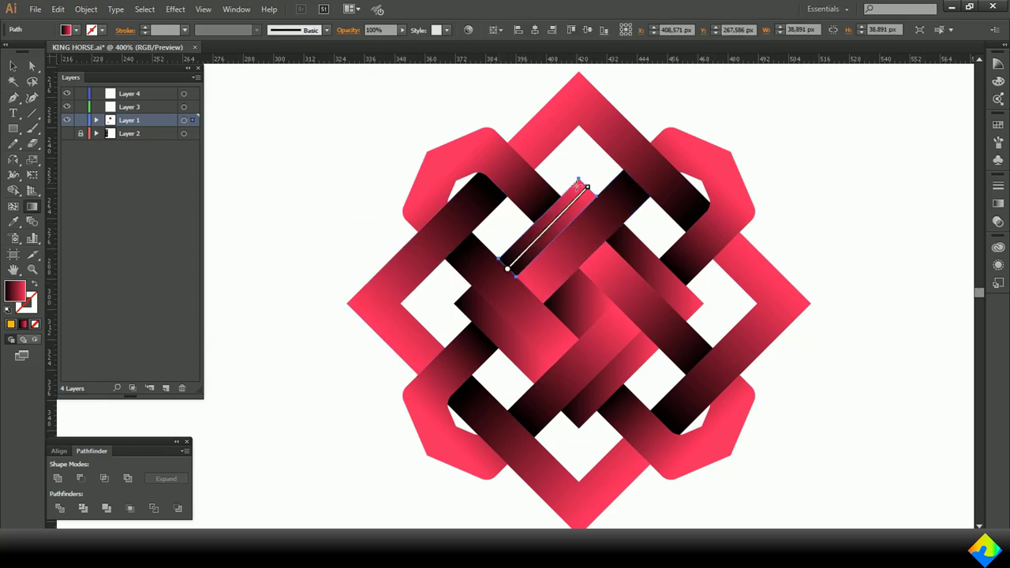
left_click(515, 353)
left_click_drag(543, 380, 462, 297)
left_click(611, 378)
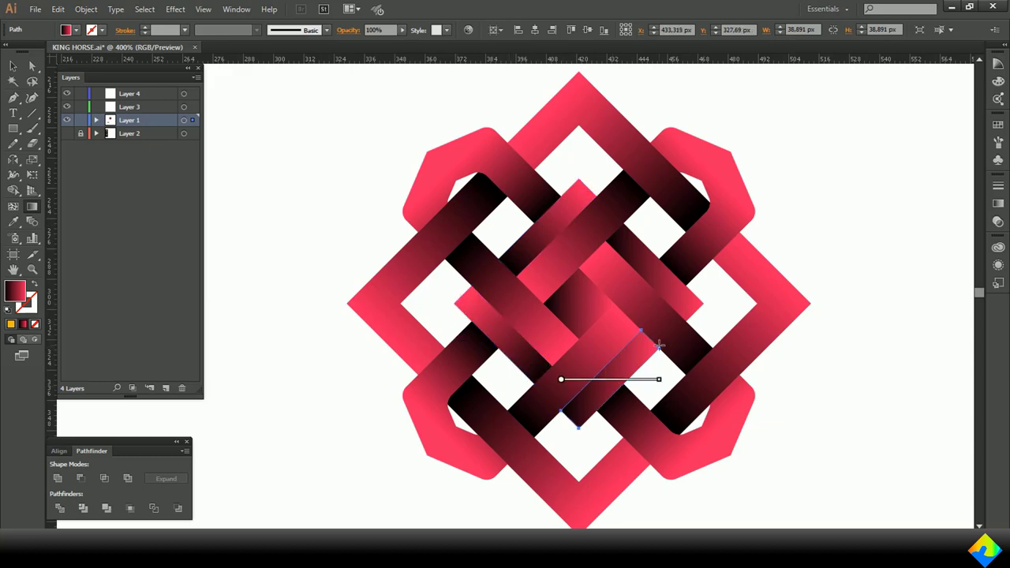
left_click_drag(659, 345, 581, 433)
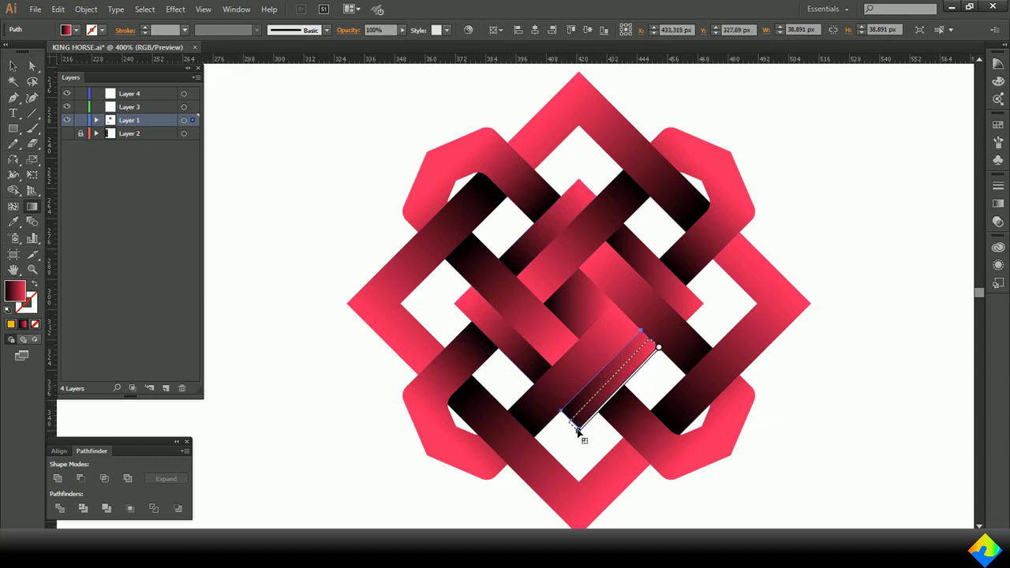
left_click(633, 247)
mouse_move(614, 230)
left_mouse_down()
mouse_move(699, 289)
mouse_move(705, 304)
left_mouse_up()
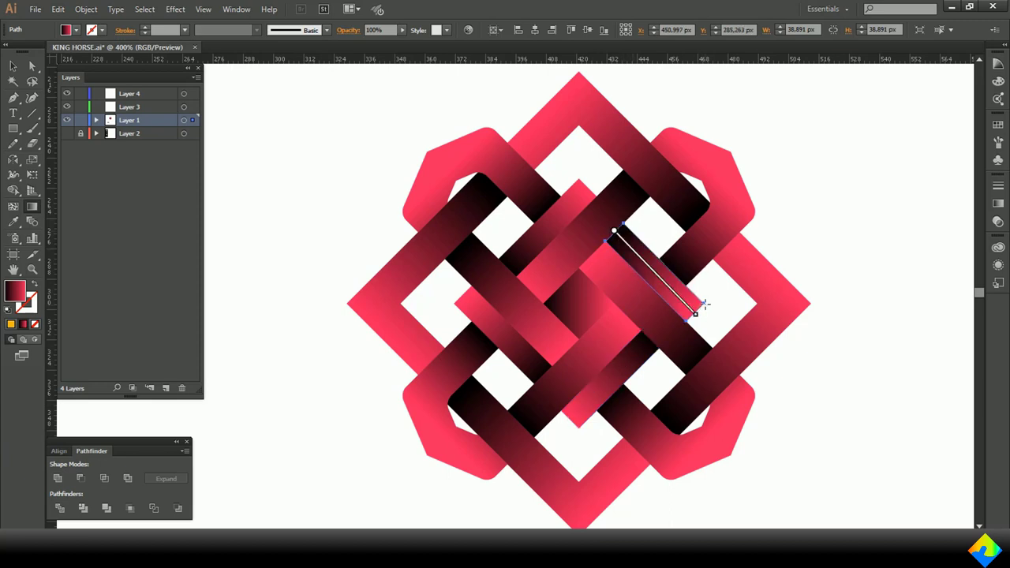
- Give the small center diamond a radial gradient and reverse it so pink is in the middle and black outside
left_click(581, 301)
left_click(998, 203)
left_click(915, 194)
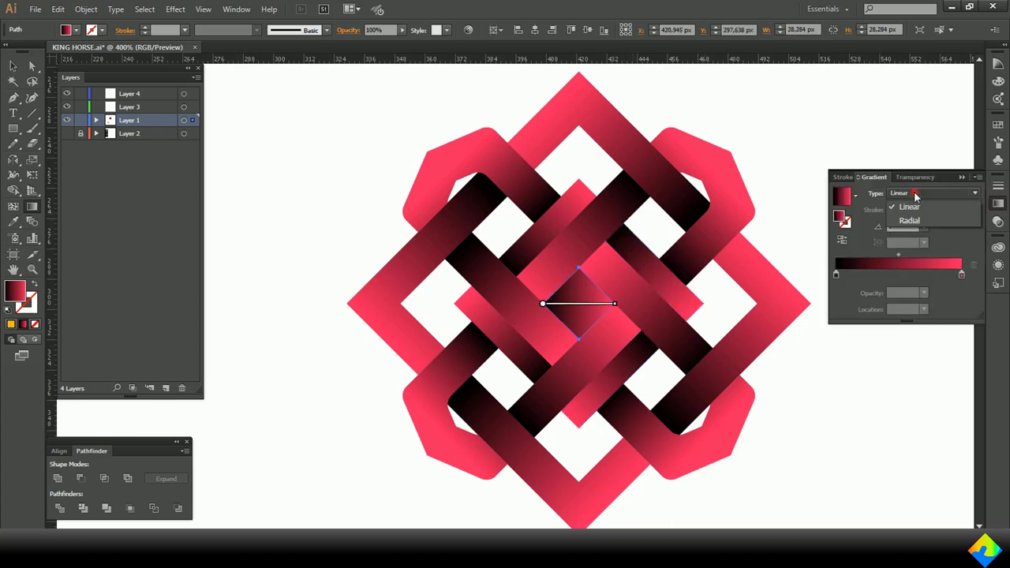
left_click(909, 220)
left_click(842, 240)
left_click(13, 67)
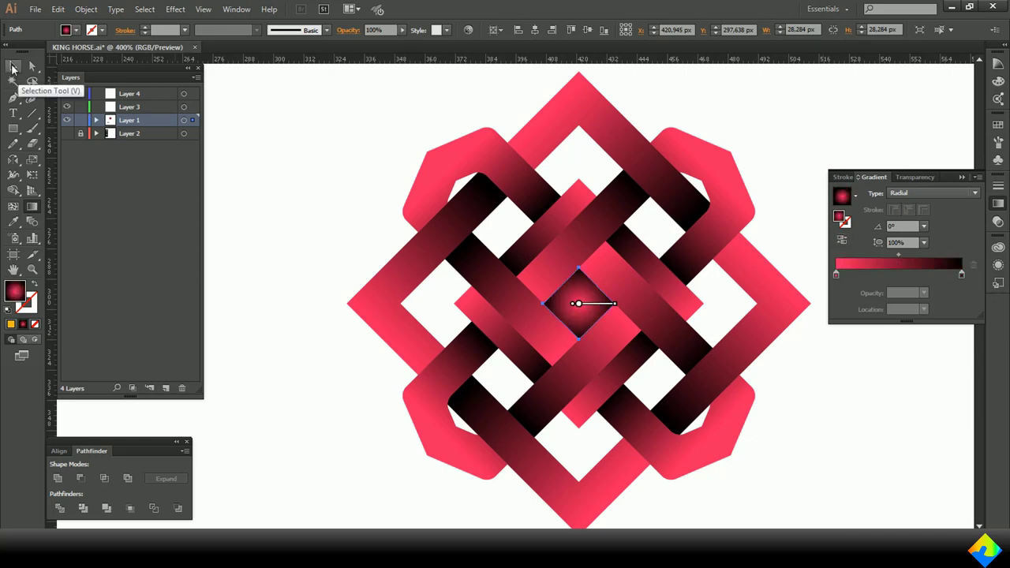
left_click(775, 136)
left_click(871, 204)
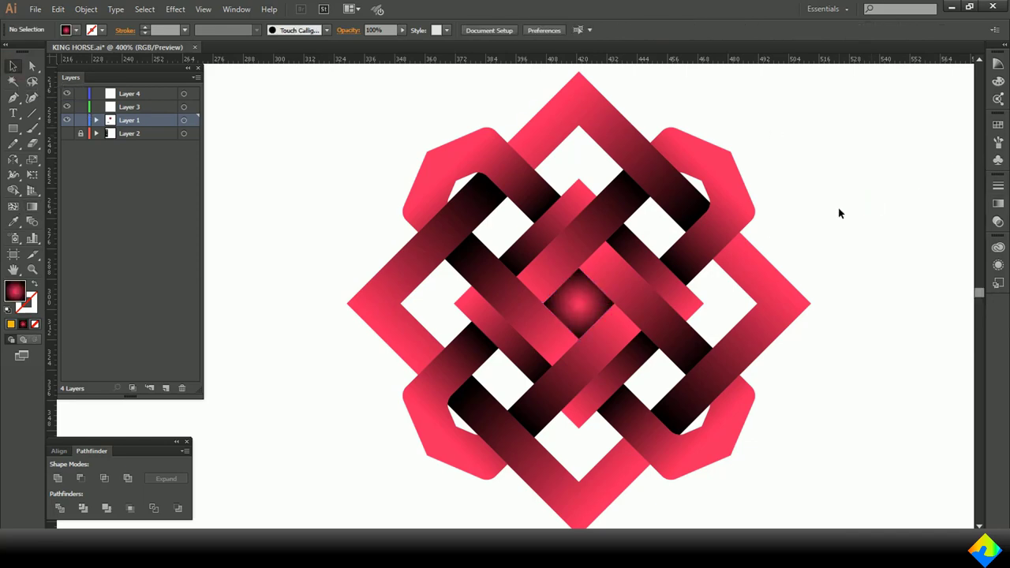
- Redraw the lower-right loop's gradient diagonally from its black inner end and shorten it so the outer curve is pink
scroll(840, 213, "down", 1, "alt")
scroll(833, 221, "down", 1)
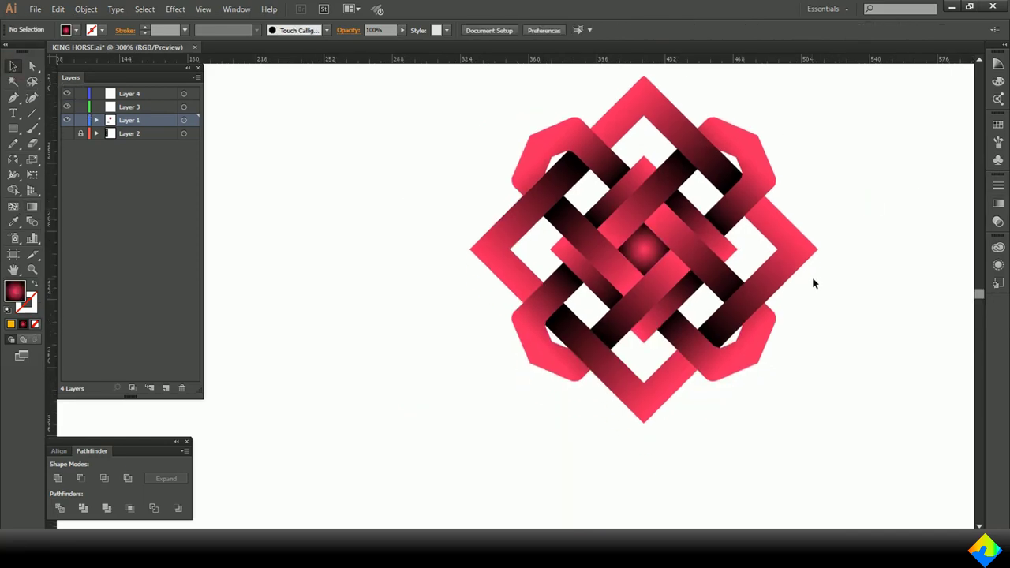
scroll(815, 378, "up", 2)
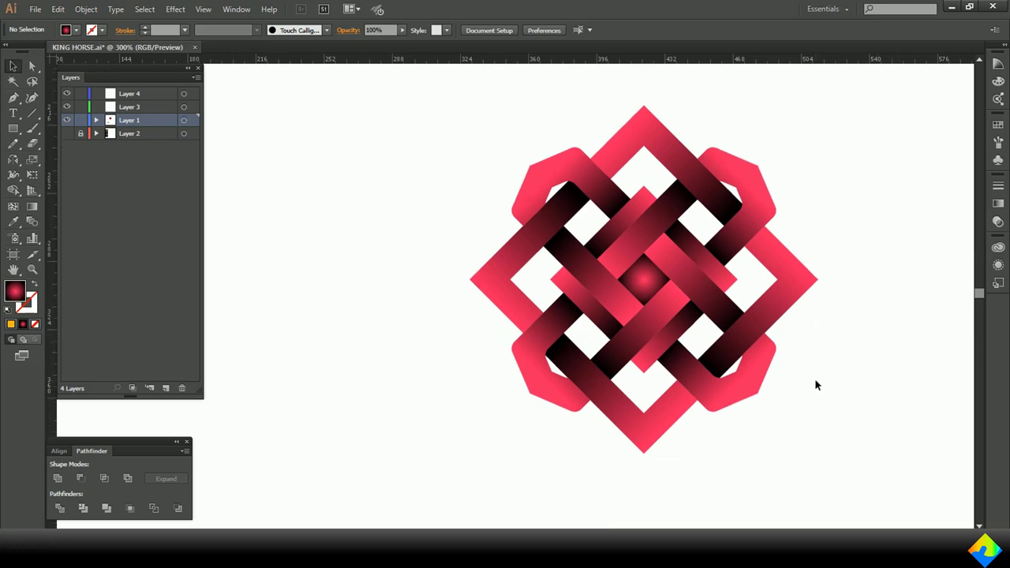
scroll(777, 407, "up", 1, "alt")
left_click(754, 430)
scroll(753, 431, "down", 3)
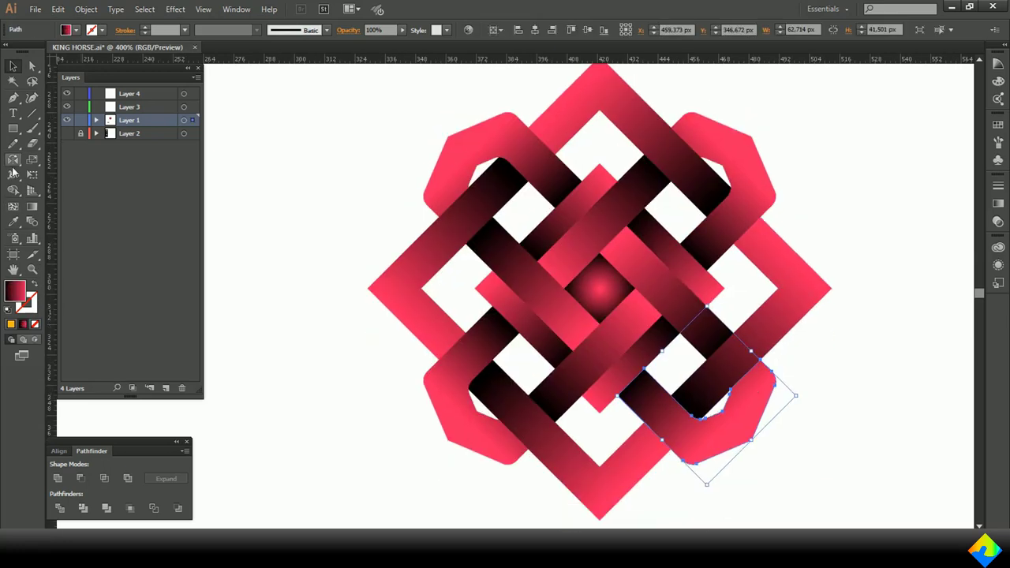
left_click(32, 206)
left_click_drag(641, 369, 758, 480)
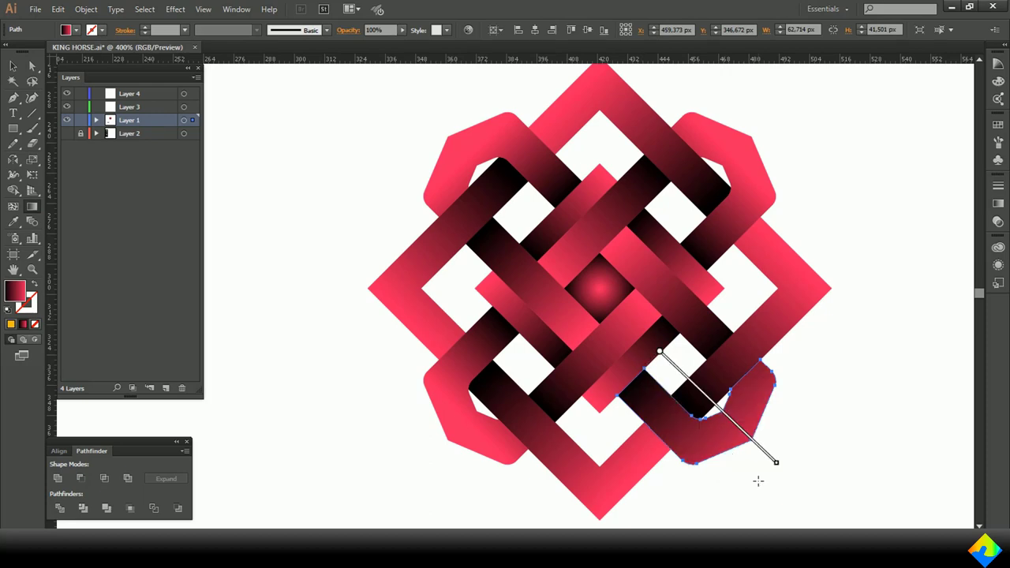
left_click_drag(777, 462, 732, 420)
left_click(13, 66)
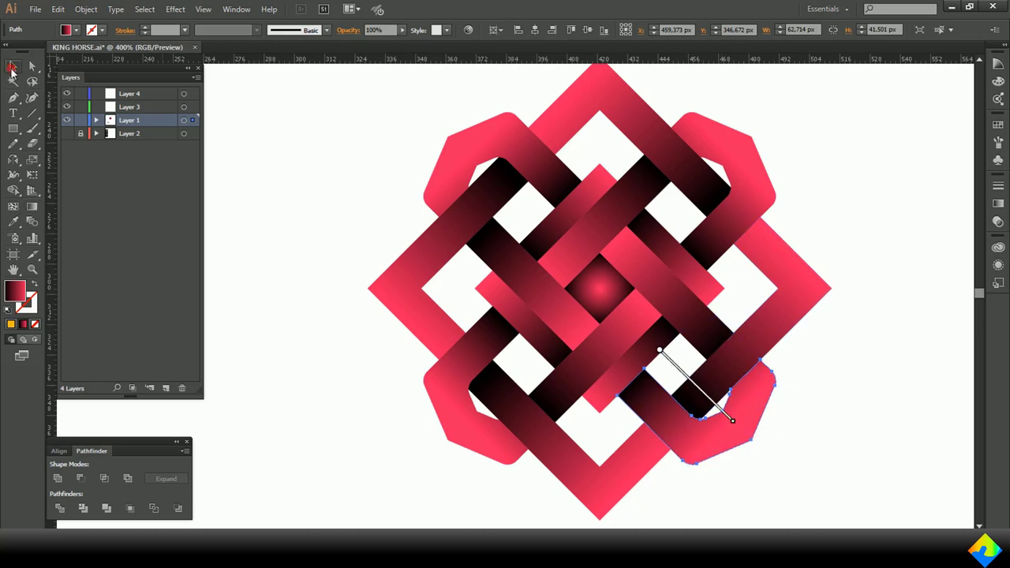
left_click(315, 155)
- Shrink the radial gradient on the center diamond so the pink glow is smaller and the corners are black
scroll(594, 234, "down", 3)
scroll(594, 233, "down", 5)
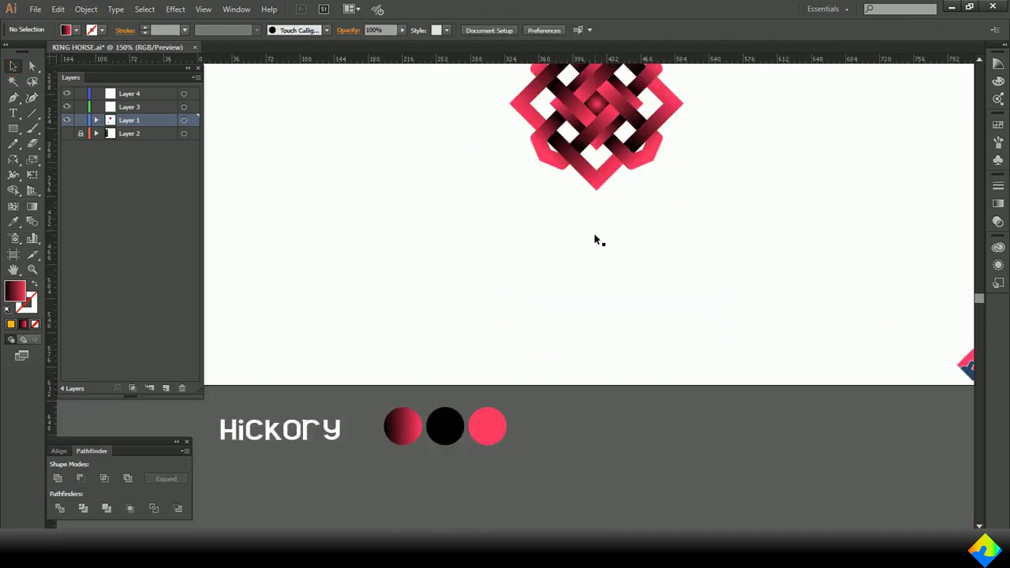
scroll(594, 234, "up", 2)
left_click(599, 160)
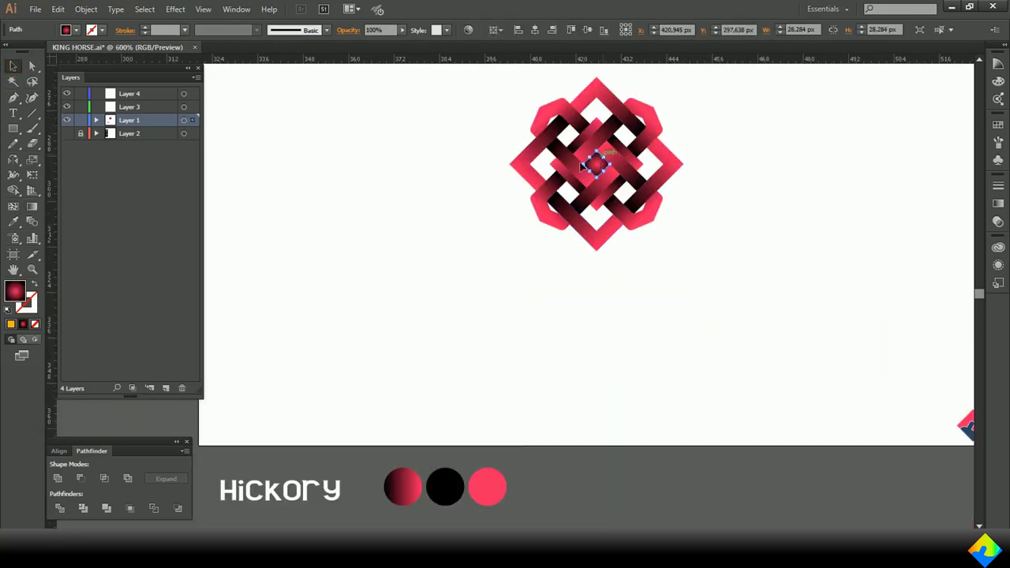
key("ctrl+plus")
key("ctrl+plus")
key("ctrl+plus")
key("ctrl+plus")
left_click(32, 205)
left_click_drag(636, 193, 610, 193)
scroll(609, 197, "down", 2)
key("v")
left_click(494, 390)
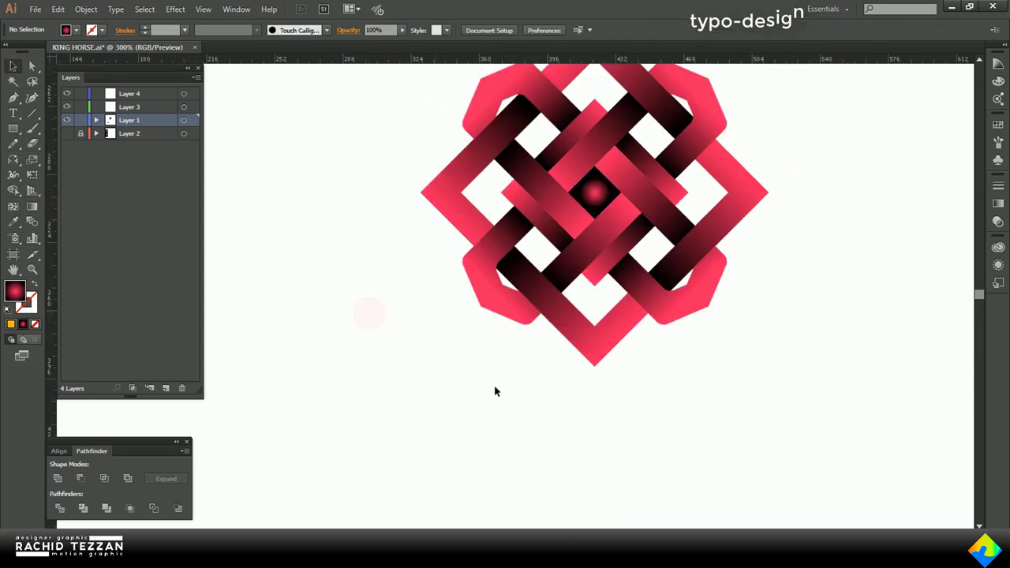
- Select the whole knot and give all its bands a 2 pt black stroke
scroll(686, 406, "down", 1)
scroll(692, 402, "down", 2)
key("ctrl+minus")
left_click_drag(528, 135, 764, 333)
left_click(145, 27)
left_click(145, 27)
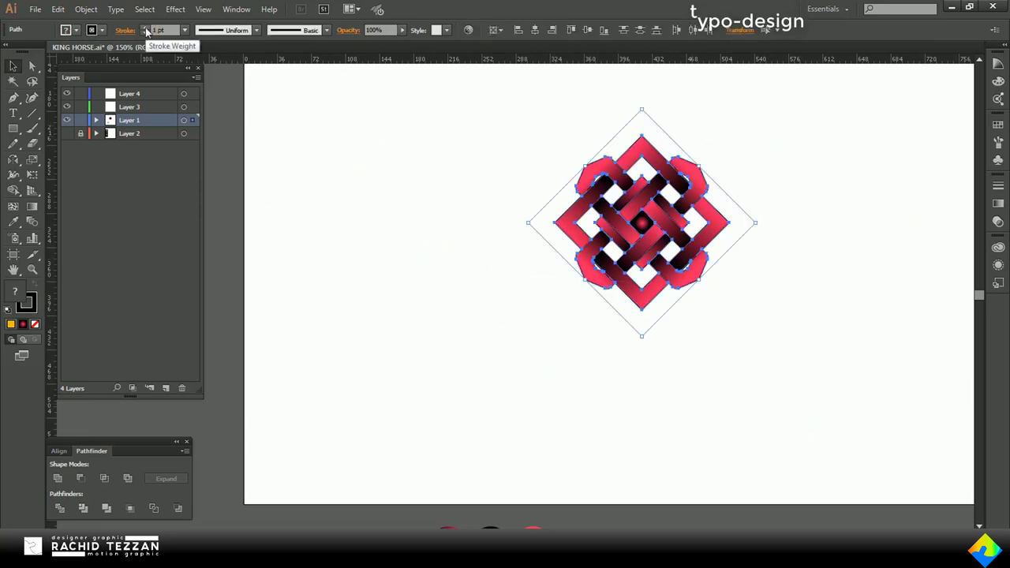
key("ctrl+plus")
key("ctrl+plus")
left_click(837, 197)
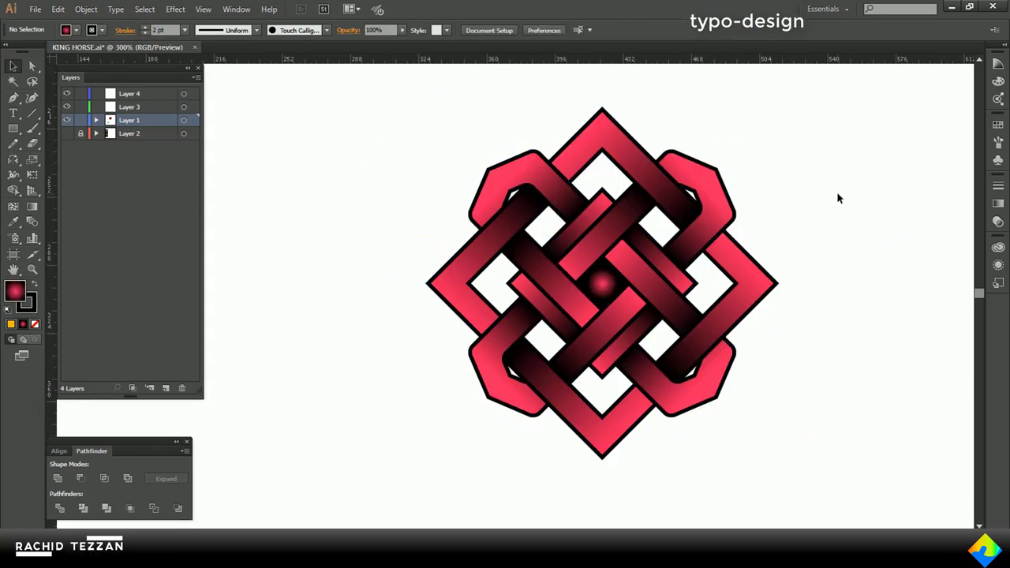
- Place a copy of the Hickory sample text below the knot and color it with the pink swatch circle's fill
key("ctrl+minus")
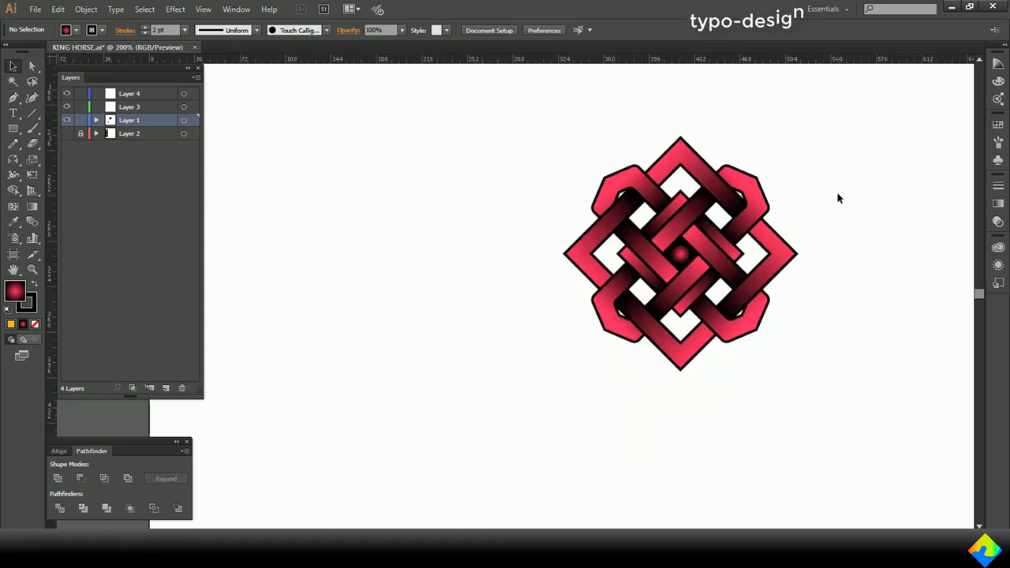
scroll(838, 198, "right", 1)
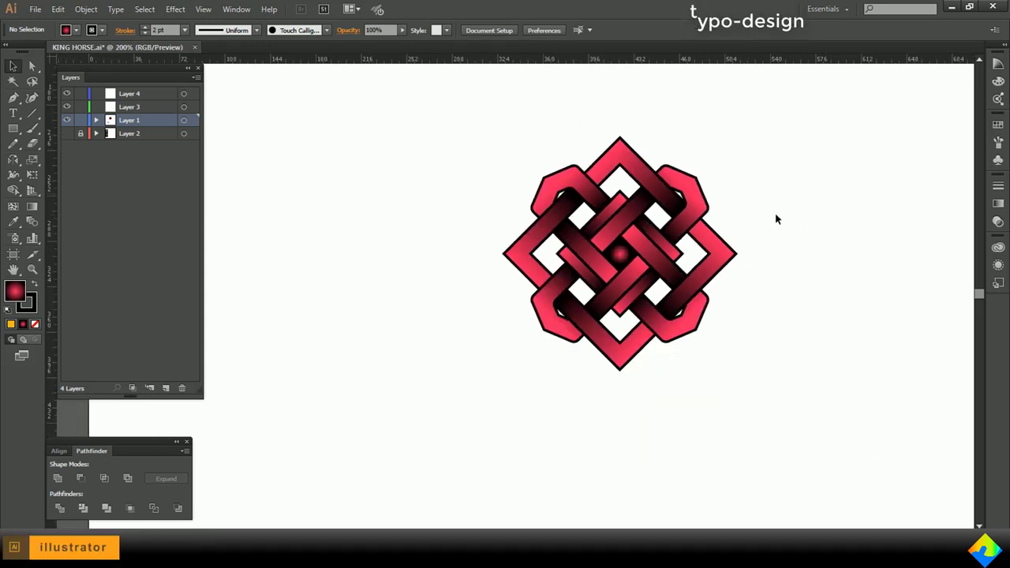
key("ctrl+minus")
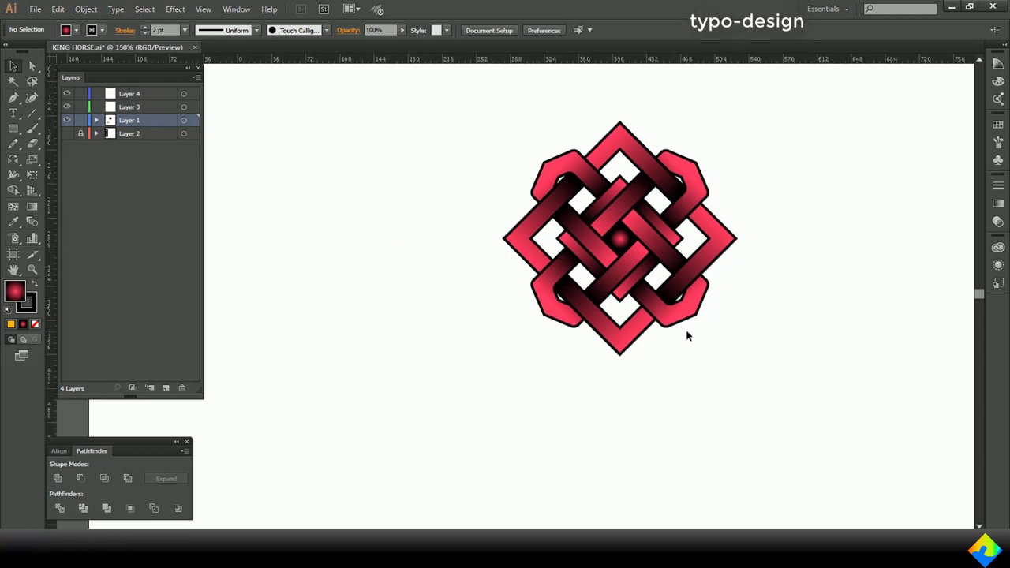
key("ctrl+minus")
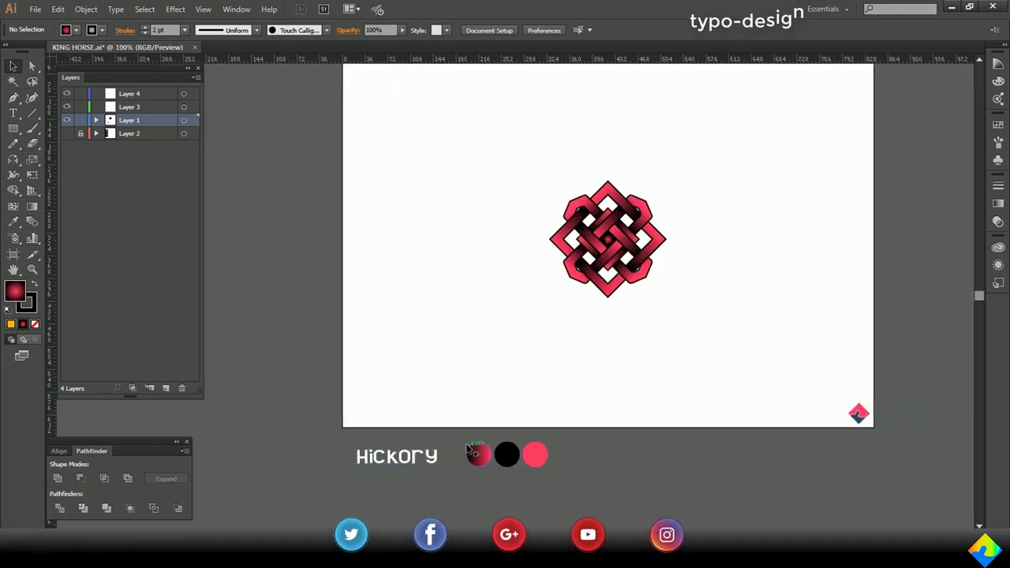
left_click_drag(429, 462, 646, 328)
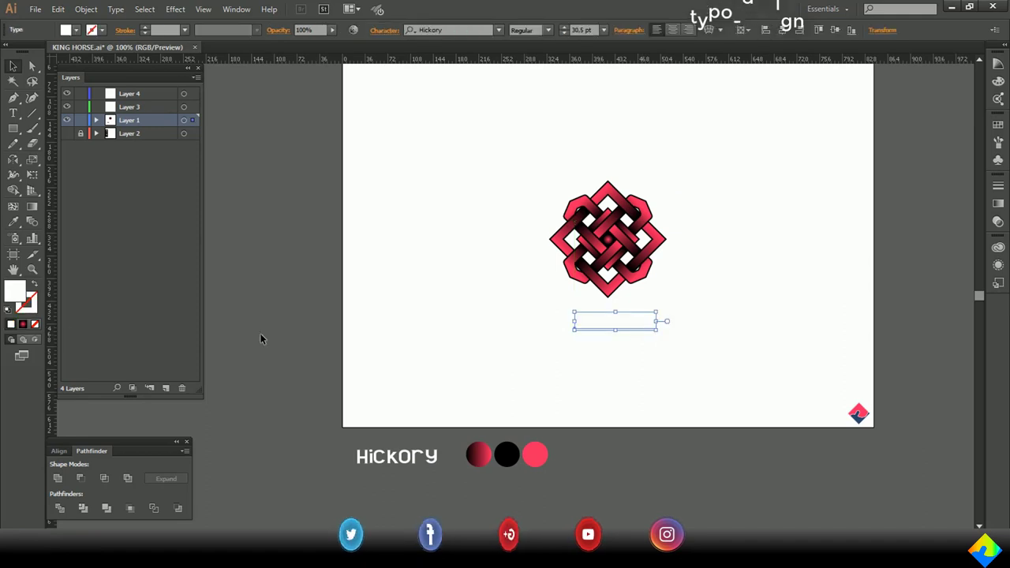
left_click(13, 223)
left_click(536, 454)
left_click(14, 66)
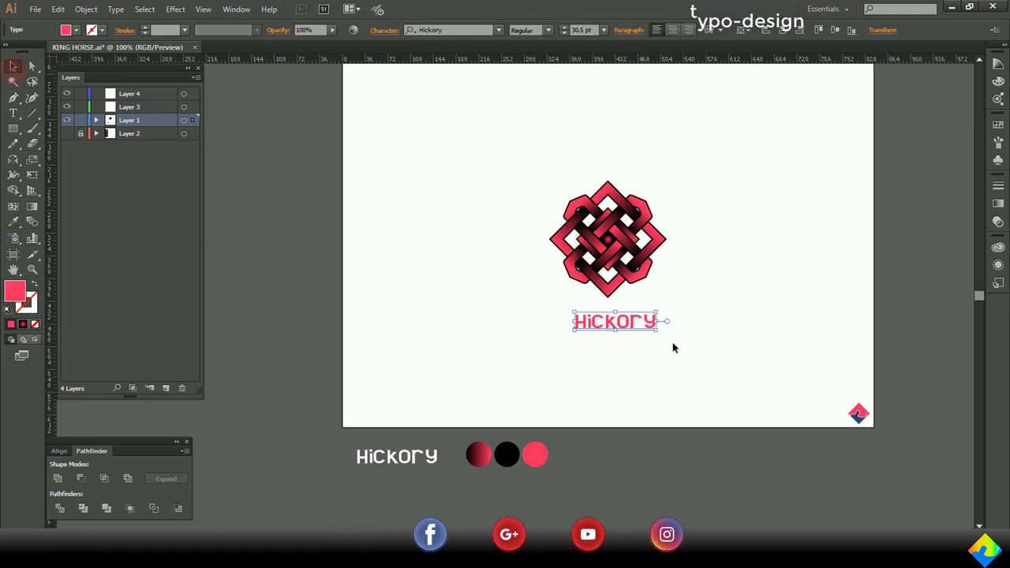
- Replace the pink text below the knot with "CELTIC KNOT"
double_click(634, 321)
key("ctrl+a")
type("CEL")
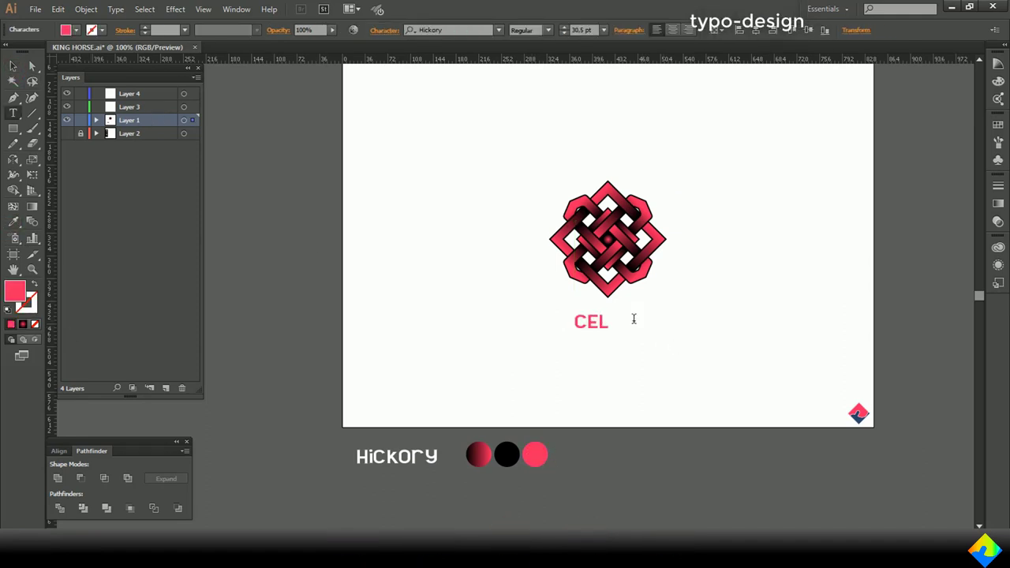
type("TIC KNOT")
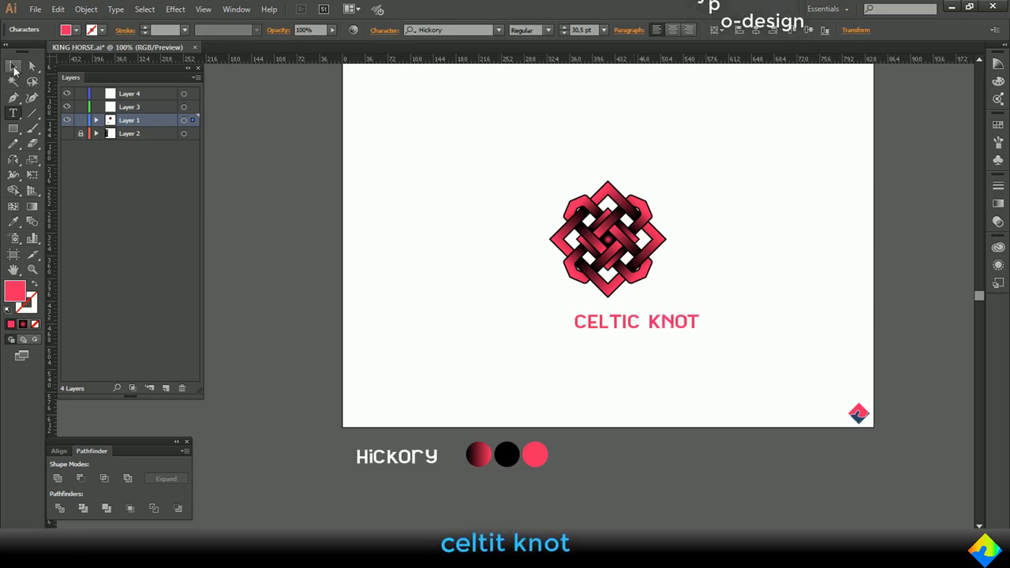
key("Escape")
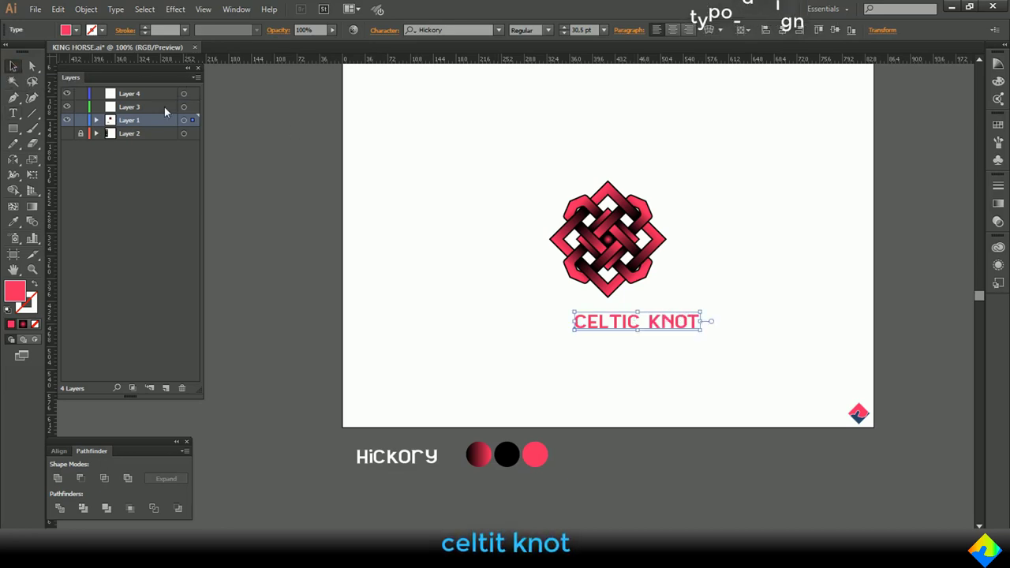
- Center the CELTIC KNOT text on the knot, then move it straight down to just below the knot
left_click(784, 31)
left_click(832, 29)
left_click(772, 221)
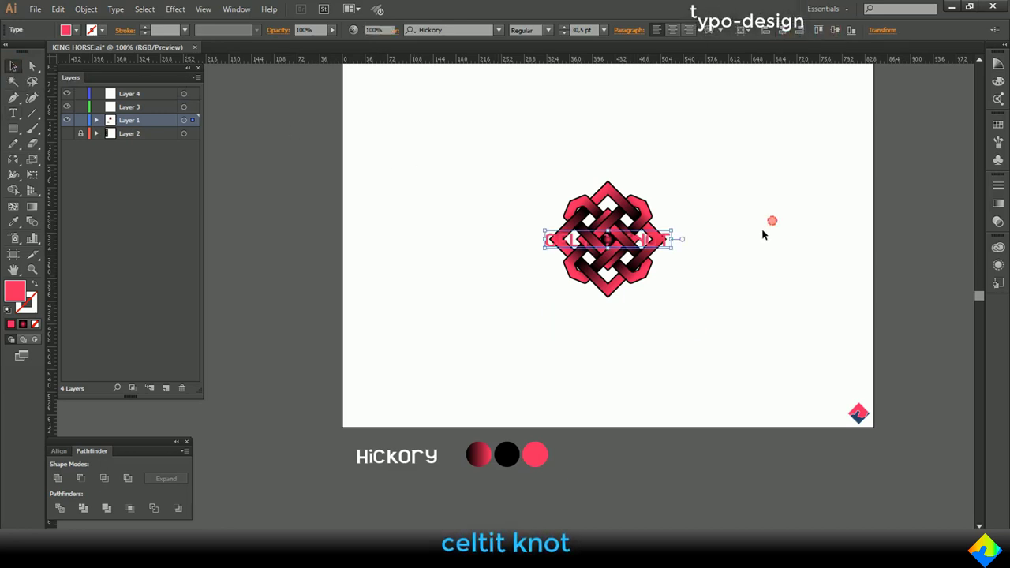
left_click_drag(666, 246, 671, 325)
left_click(670, 345)
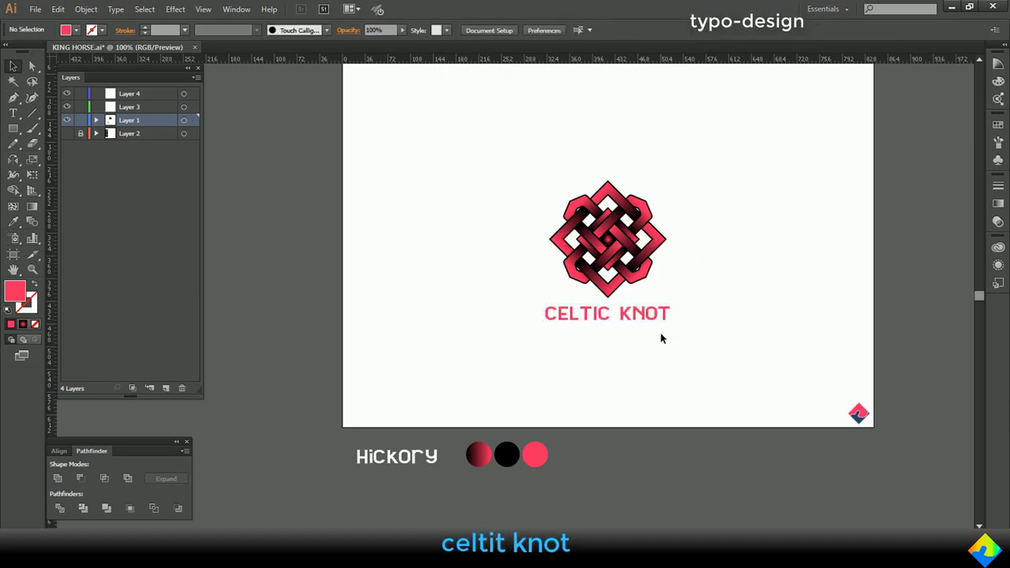
- Convert the CELTIC KNOT text below the knot to outlines
scroll(647, 313, "up", 1)
left_click(647, 359)
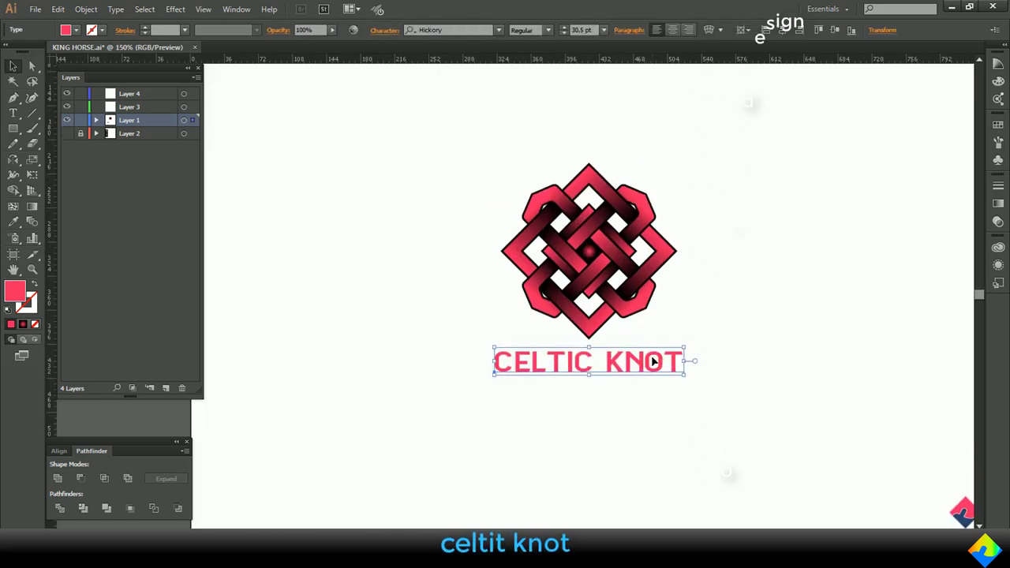
right_click(654, 360)
left_click(685, 445)
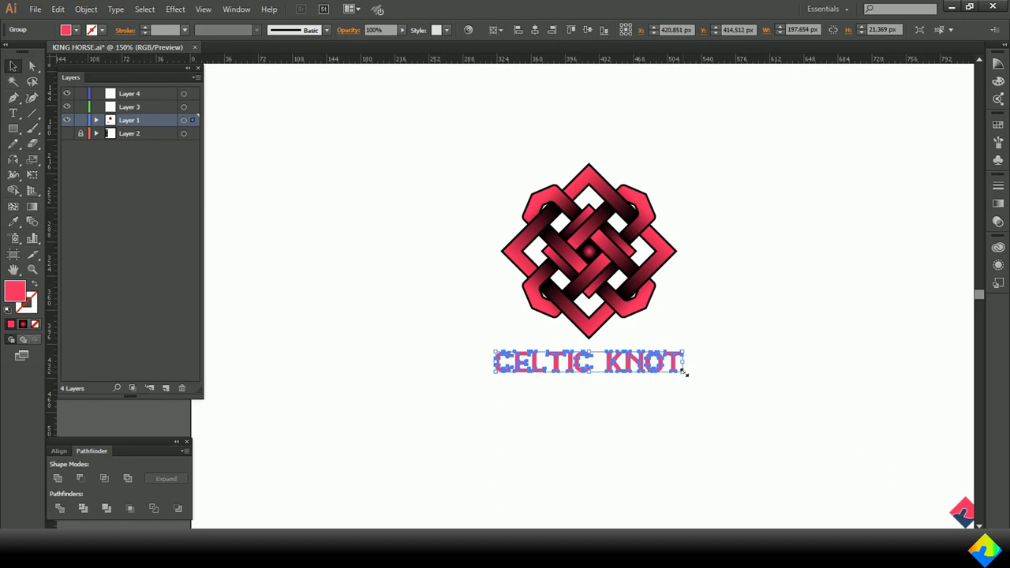
- Enlarge the CELTIC KNOT title to about 398 px wide and place it centered just below the knot
mouse_move(687, 370)
left_mouse_down()
mouse_move(782, 417)
mouse_move(728, 406)
mouse_move(696, 380)
left_mouse_up()
left_click(587, 29)
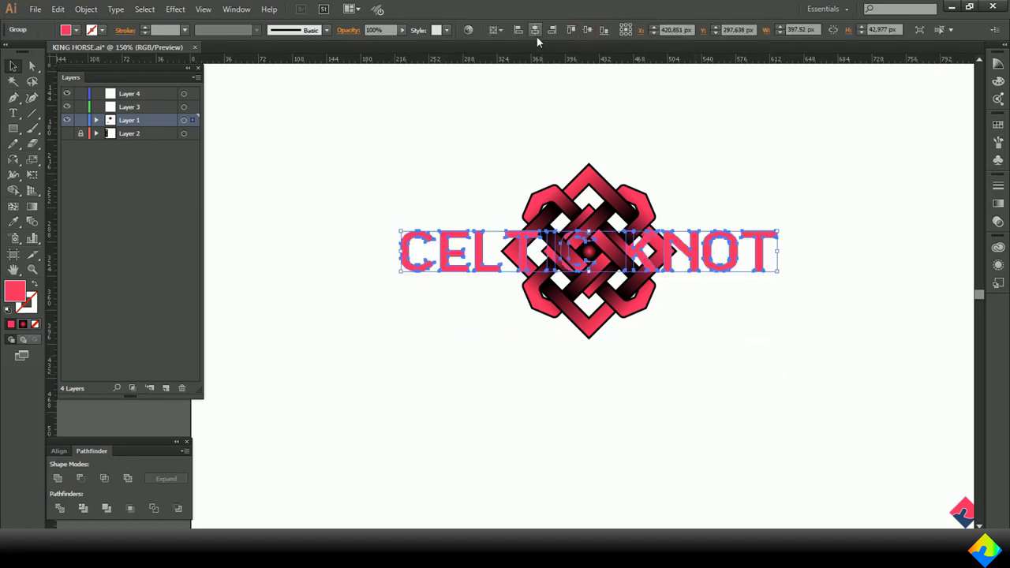
left_click_drag(699, 251, 705, 384)
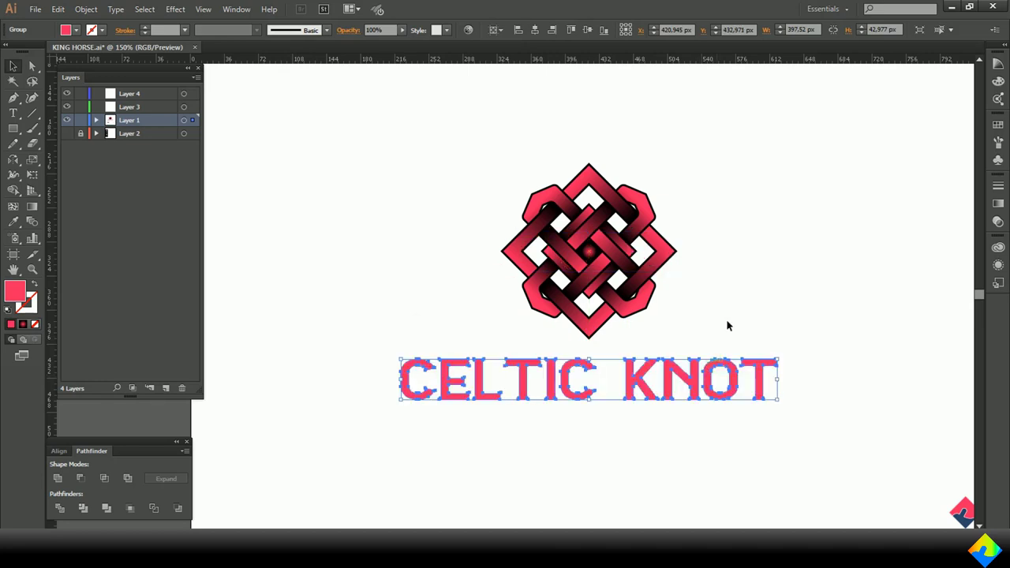
left_click(746, 292)
- Move the knot and the CELTIC KNOT title together straight up, to slightly above the artboard's middle
scroll(745, 291, "down", 2)
scroll(746, 292, "up", 1)
scroll(746, 292, "down", 1)
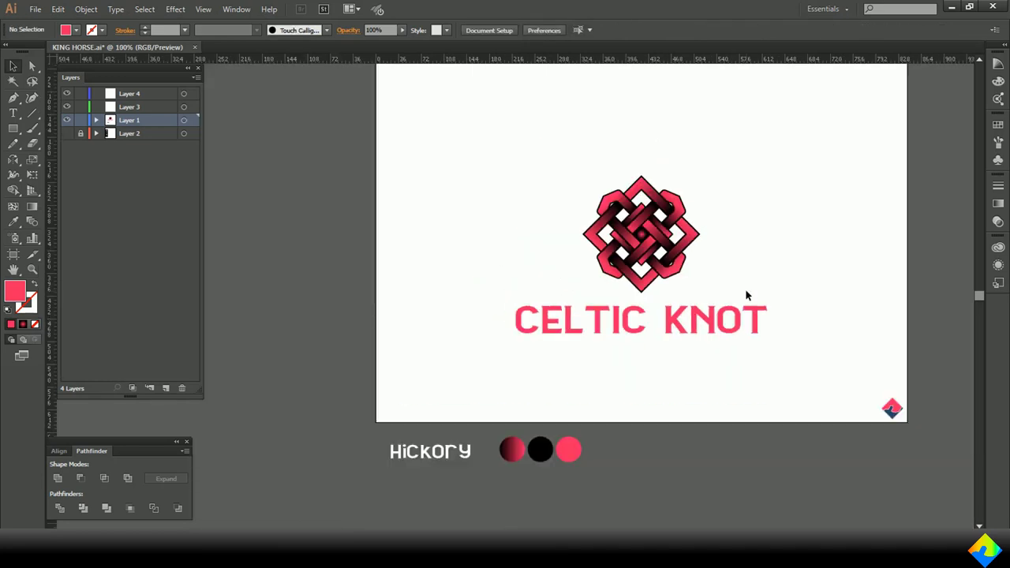
scroll(745, 292, "up", 1)
left_click_drag(510, 216, 735, 421)
left_click_drag(682, 331, 682, 290)
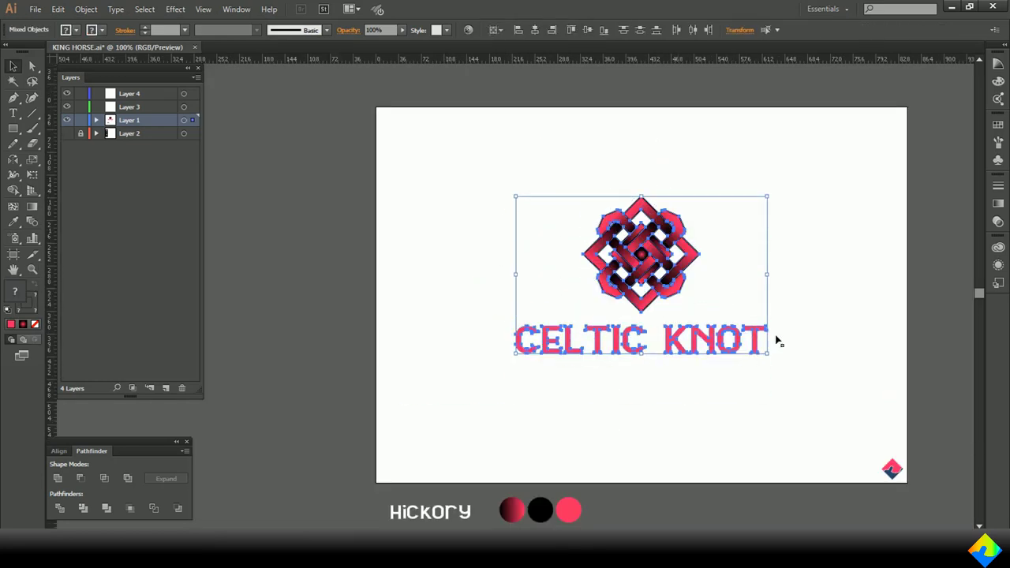
left_click(820, 345)
- Add a 1 pt black stroke to the letters of the CELTIC KNOT title
scroll(820, 345, "right", 1)
scroll(820, 345, "down", 1)
scroll(819, 345, "right", 1)
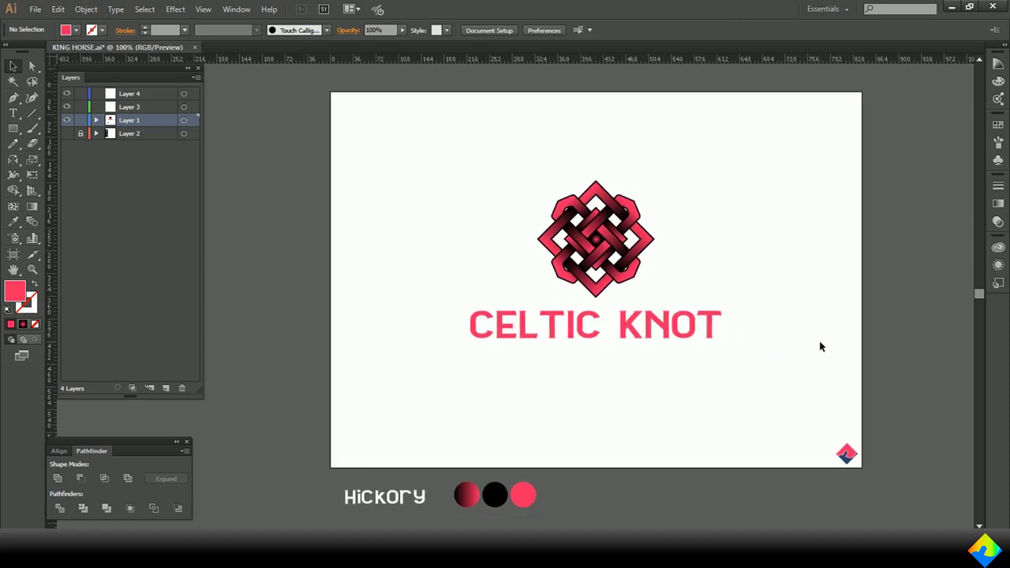
scroll(820, 347, "up", 1)
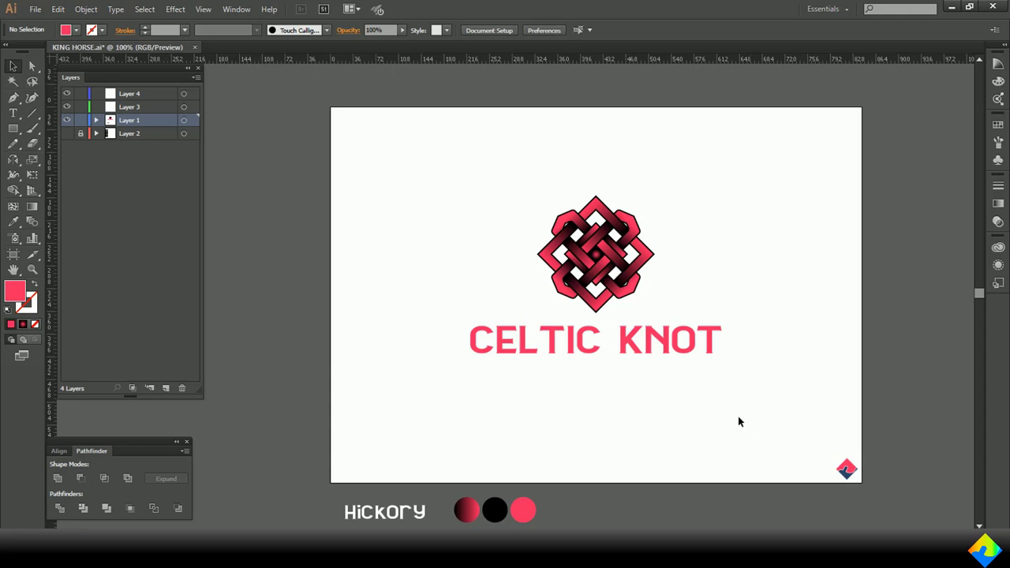
scroll(697, 390, "up", 2)
left_click(631, 313)
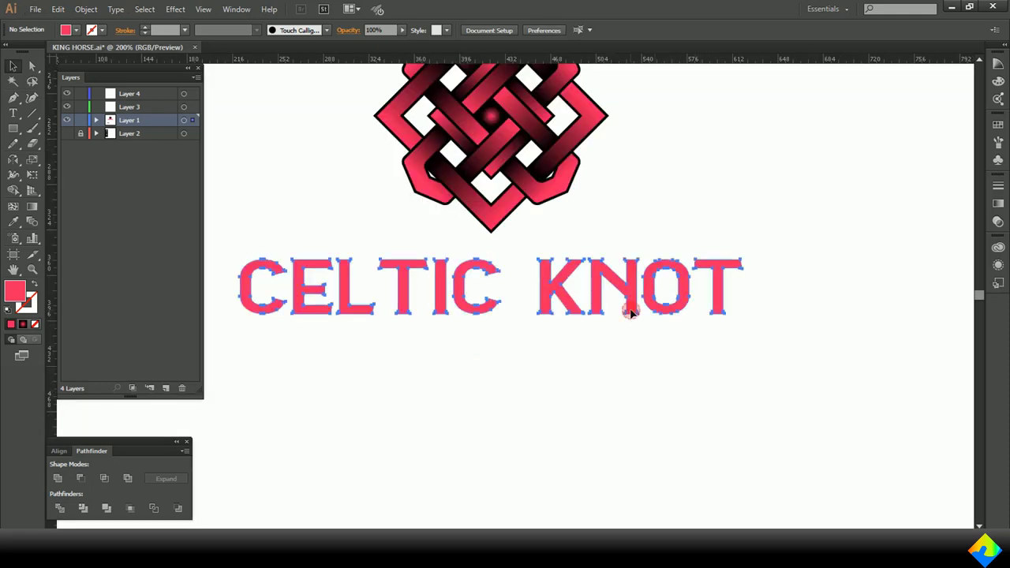
left_click(144, 27)
left_click(768, 422)
scroll(768, 426, "down", 2)
scroll(766, 425, "down", 1)
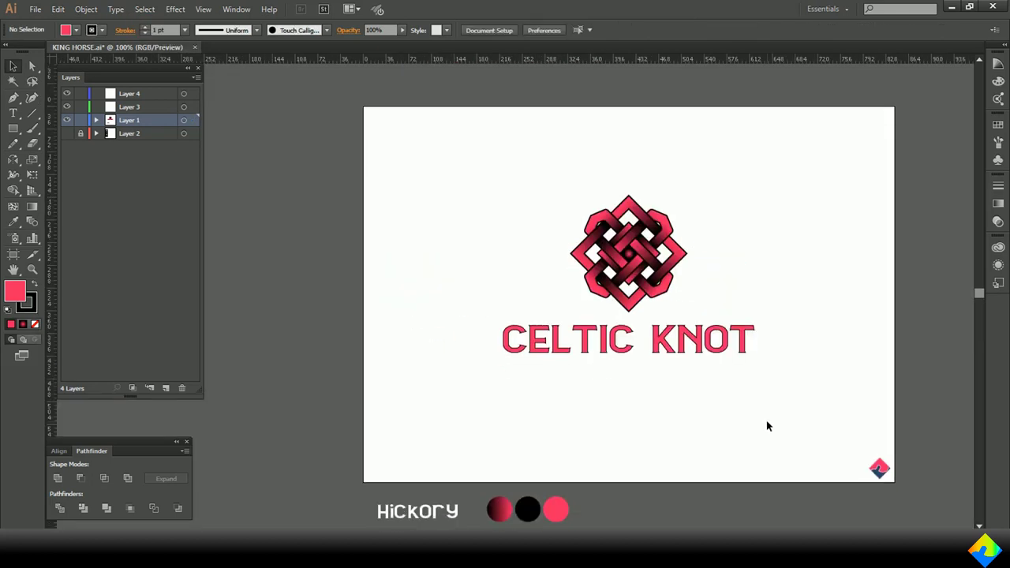
scroll(766, 426, "right", 2)
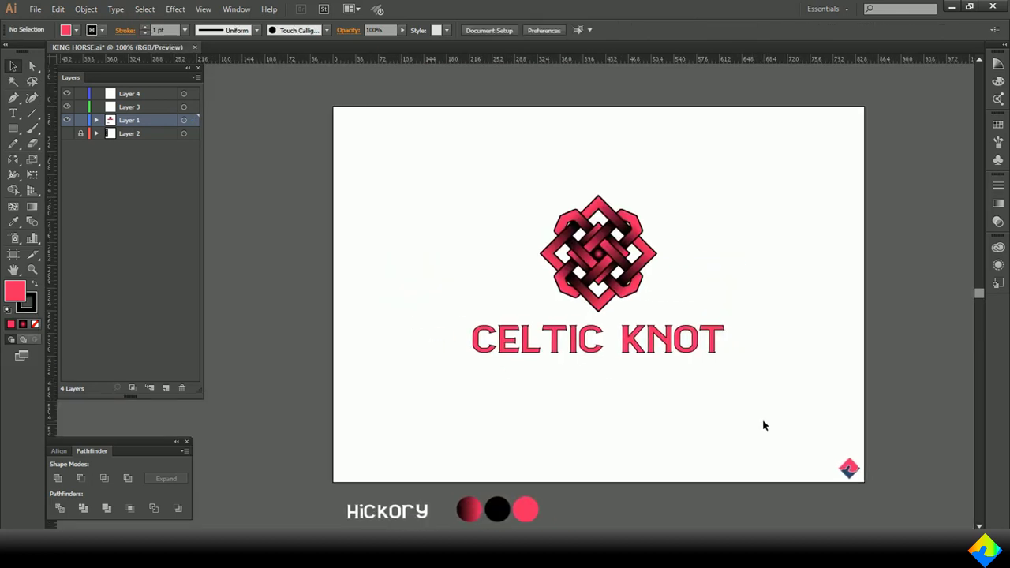